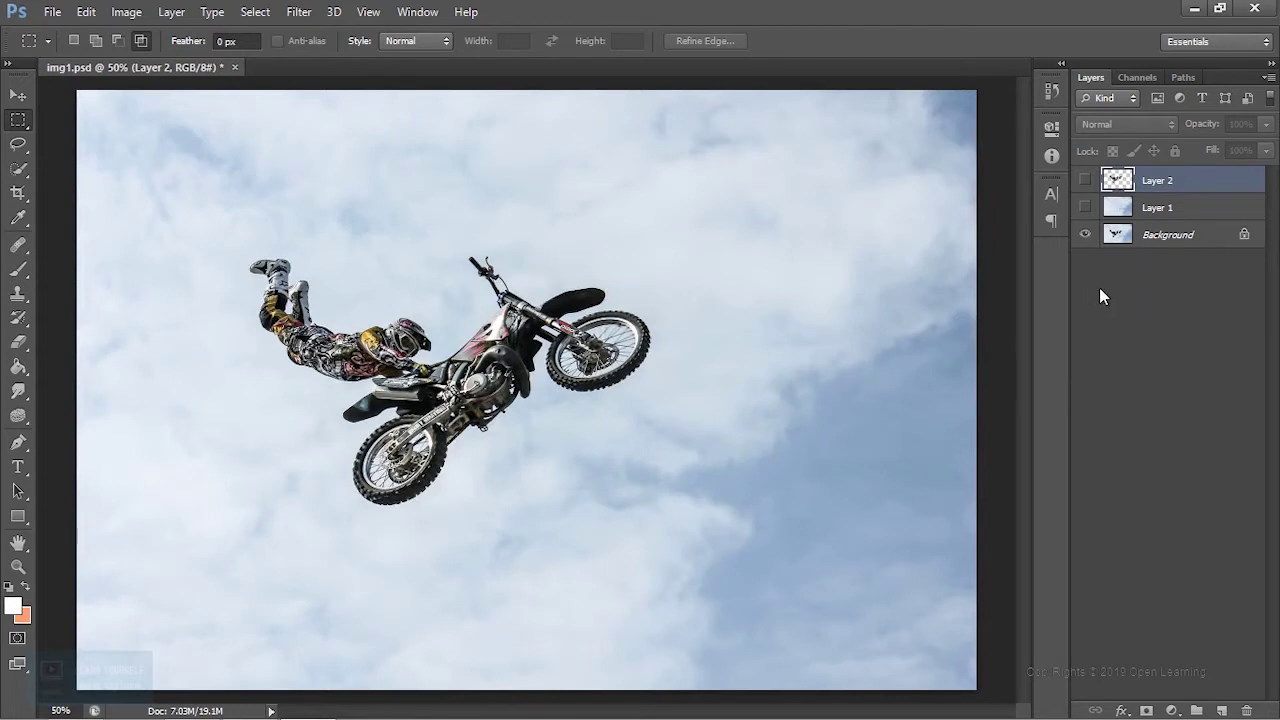
Duplicate the Background layer and activate the Quick Selection tool on the copy
click(1179, 245)
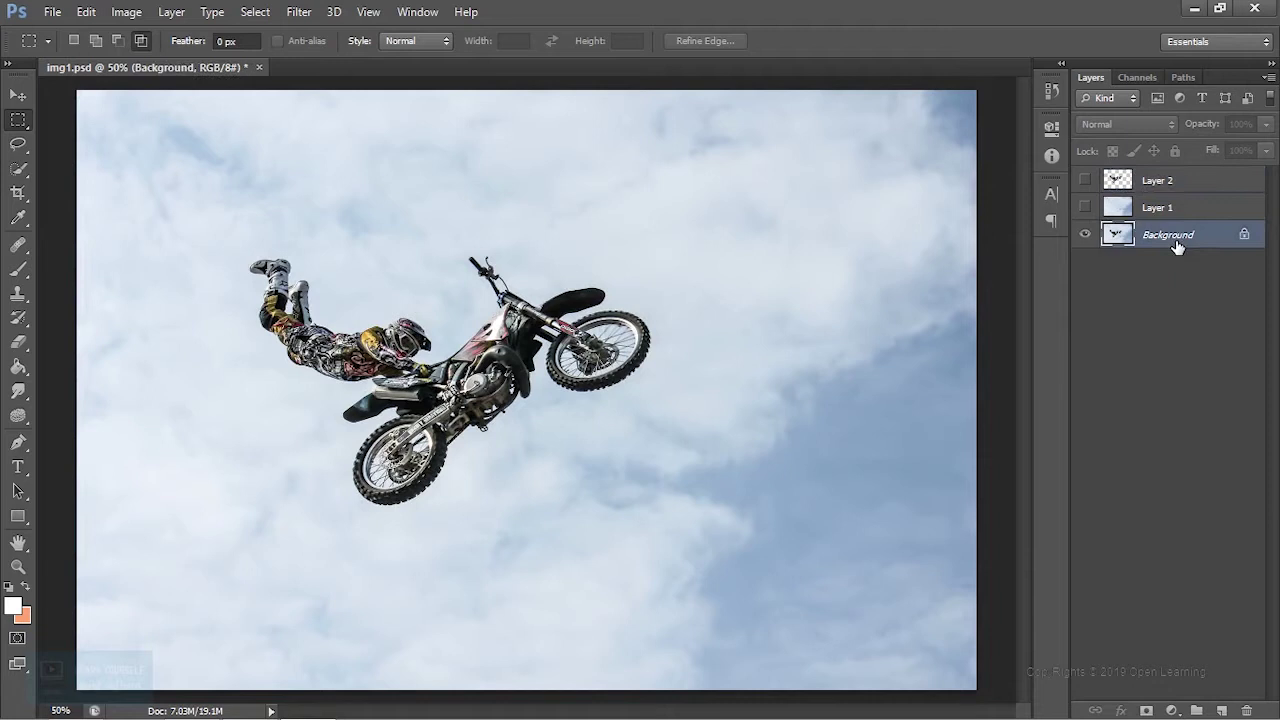
key(ctrl+j)
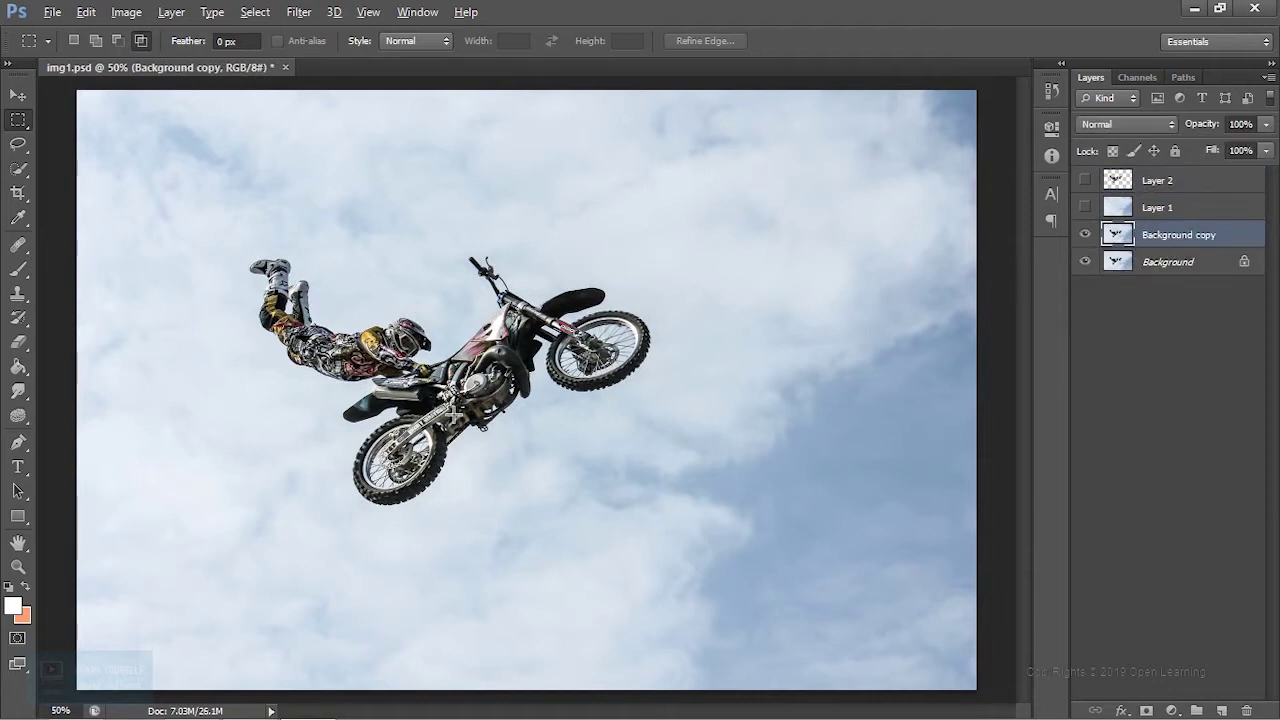
scroll(452, 410, up, 3)
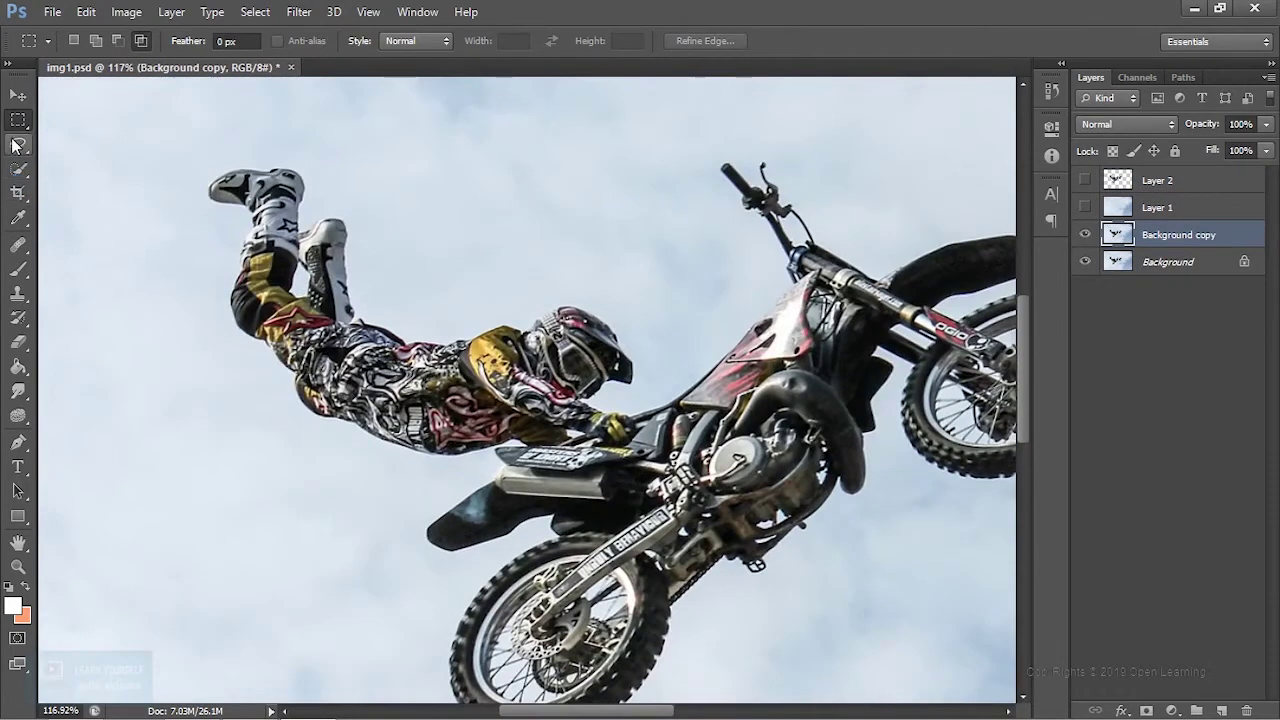
click(15, 145)
click(18, 119)
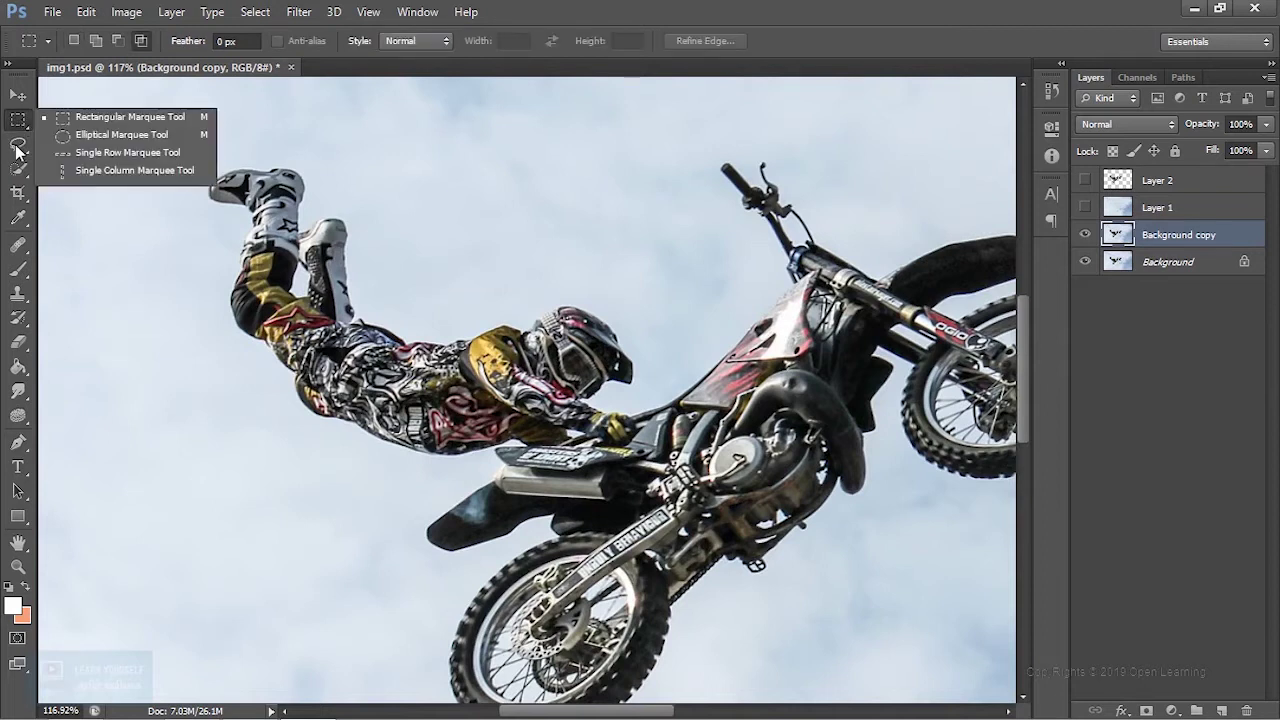
click(18, 192)
click(18, 168)
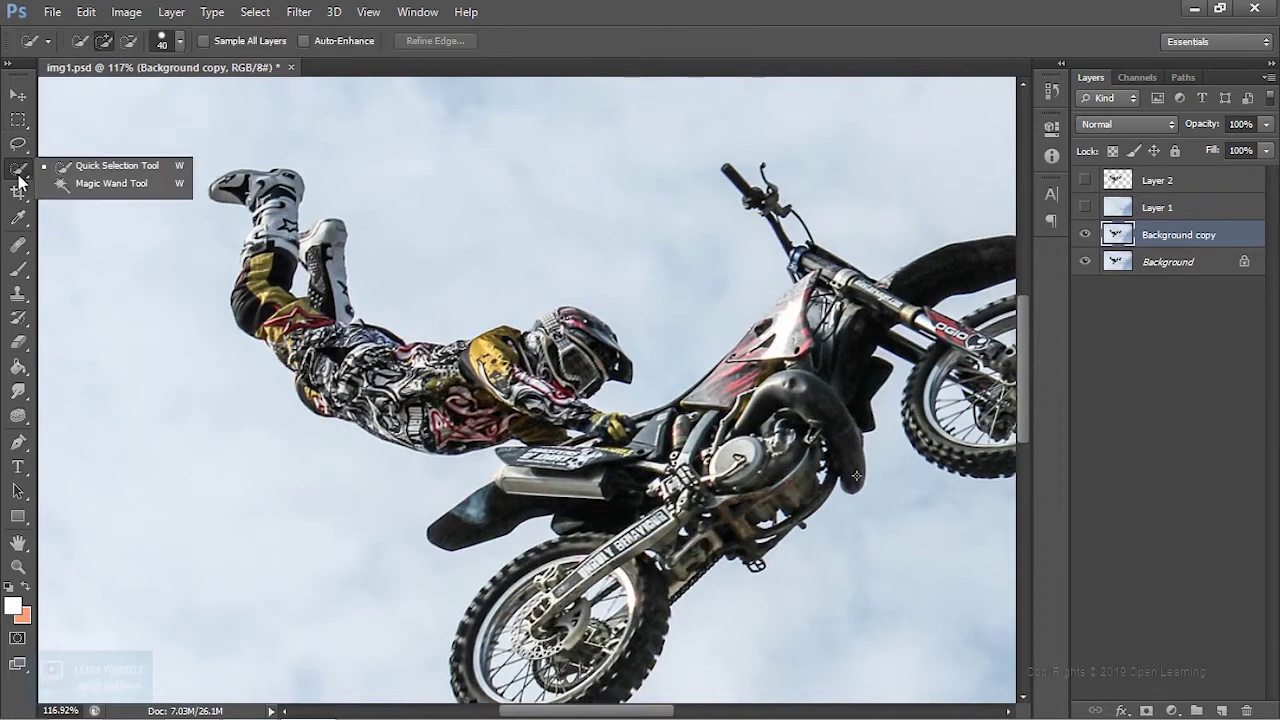
click(128, 168)
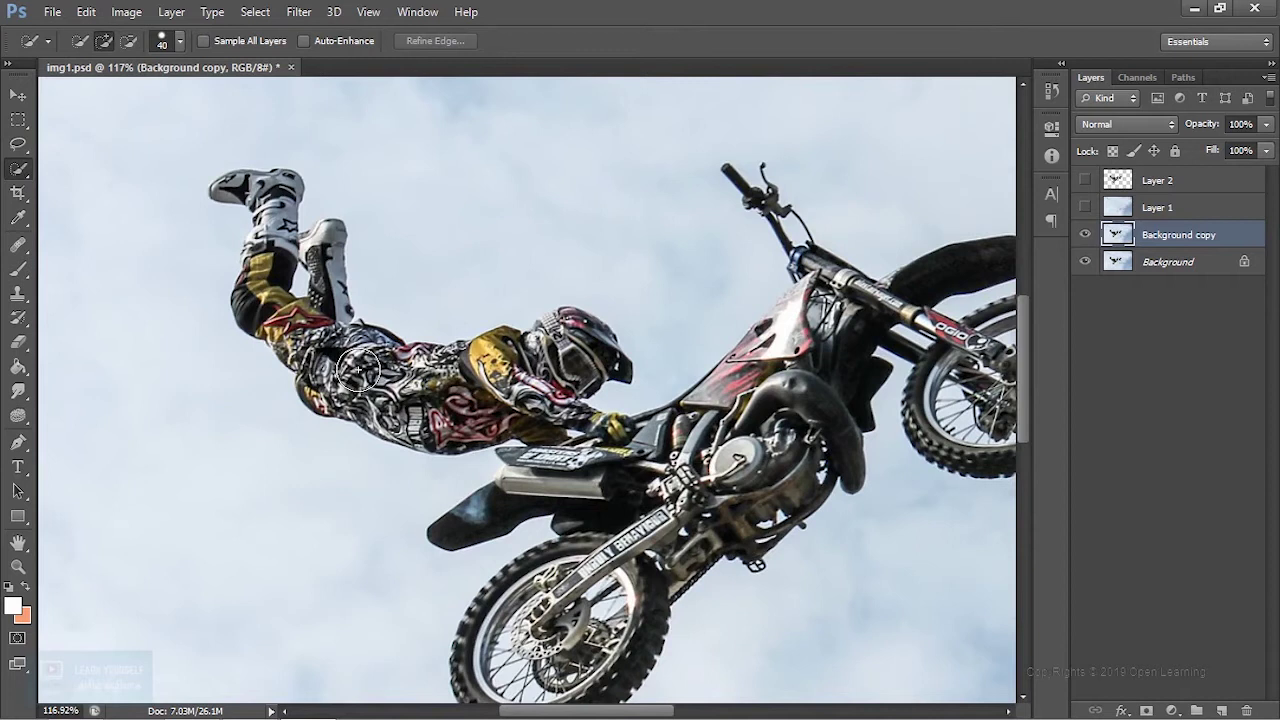
Quick-select the rider's torso, legs and boots, reducing the brush size to 25 for the narrower parts
drag(328, 351, 270, 302)
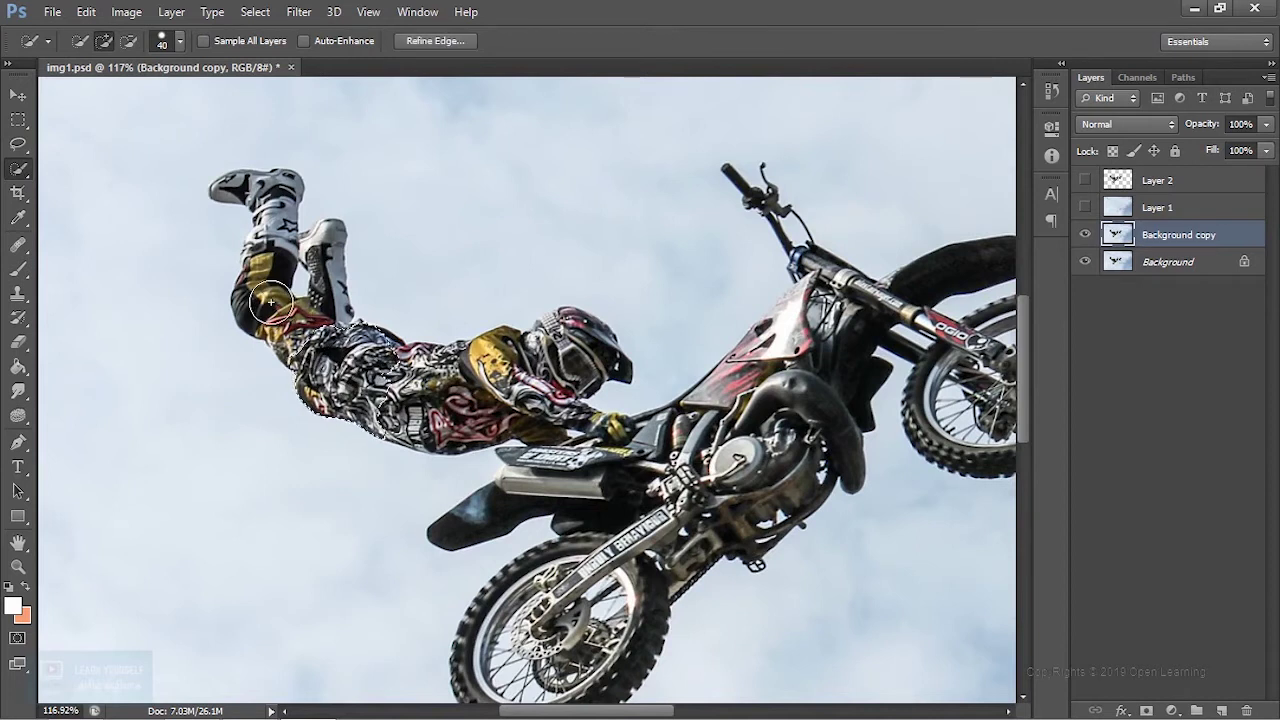
key(bracketleft)
key(bracketleft)
key(bracketleft)
mouse_move(270, 302)
mouse_down()
mouse_move(273, 226)
mouse_move(258, 170)
mouse_move(239, 178)
mouse_move(314, 270)
mouse_up()
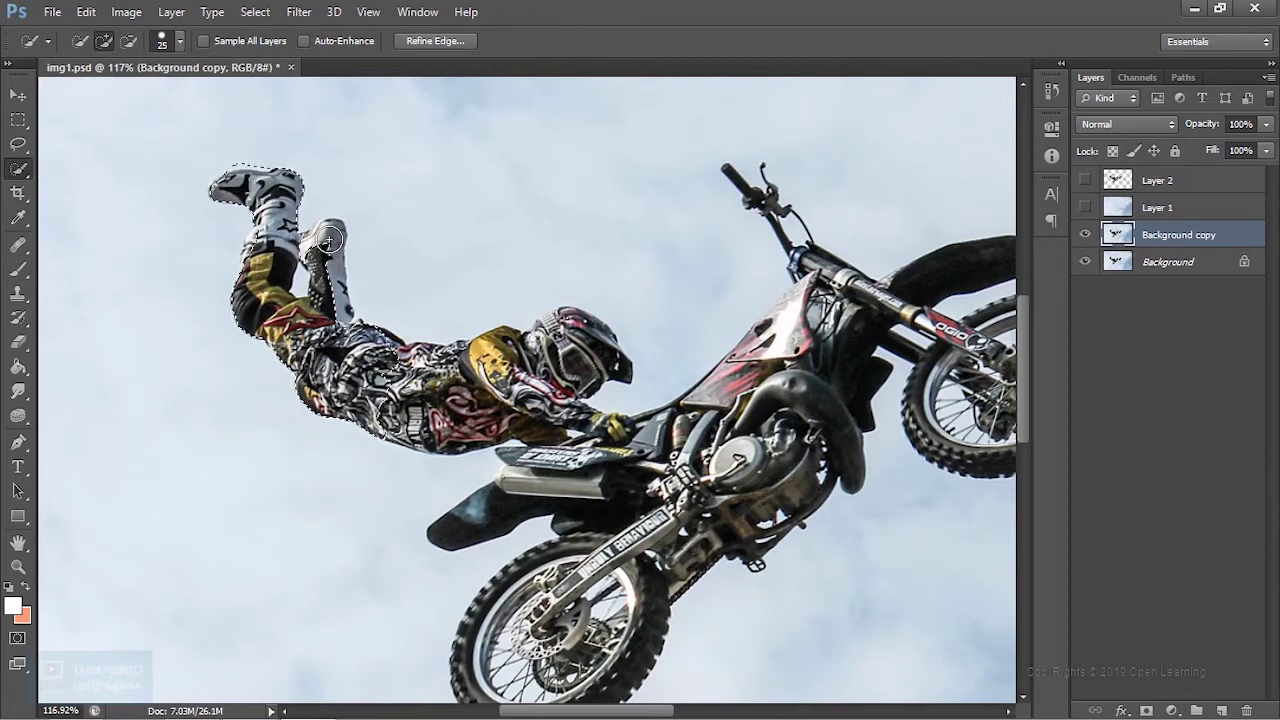
Extend the quick selection across the motorcycle body, front fender and front wheel
mouse_move(414, 414)
mouse_down()
mouse_move(476, 407)
mouse_move(543, 369)
mouse_move(536, 417)
mouse_move(560, 436)
mouse_move(530, 497)
mouse_move(500, 497)
mouse_move(599, 538)
mouse_move(581, 595)
mouse_move(651, 581)
mouse_move(731, 489)
mouse_move(795, 400)
mouse_move(801, 341)
mouse_move(829, 288)
mouse_move(703, 399)
mouse_move(785, 350)
mouse_up()
scroll(785, 350, up, 5)
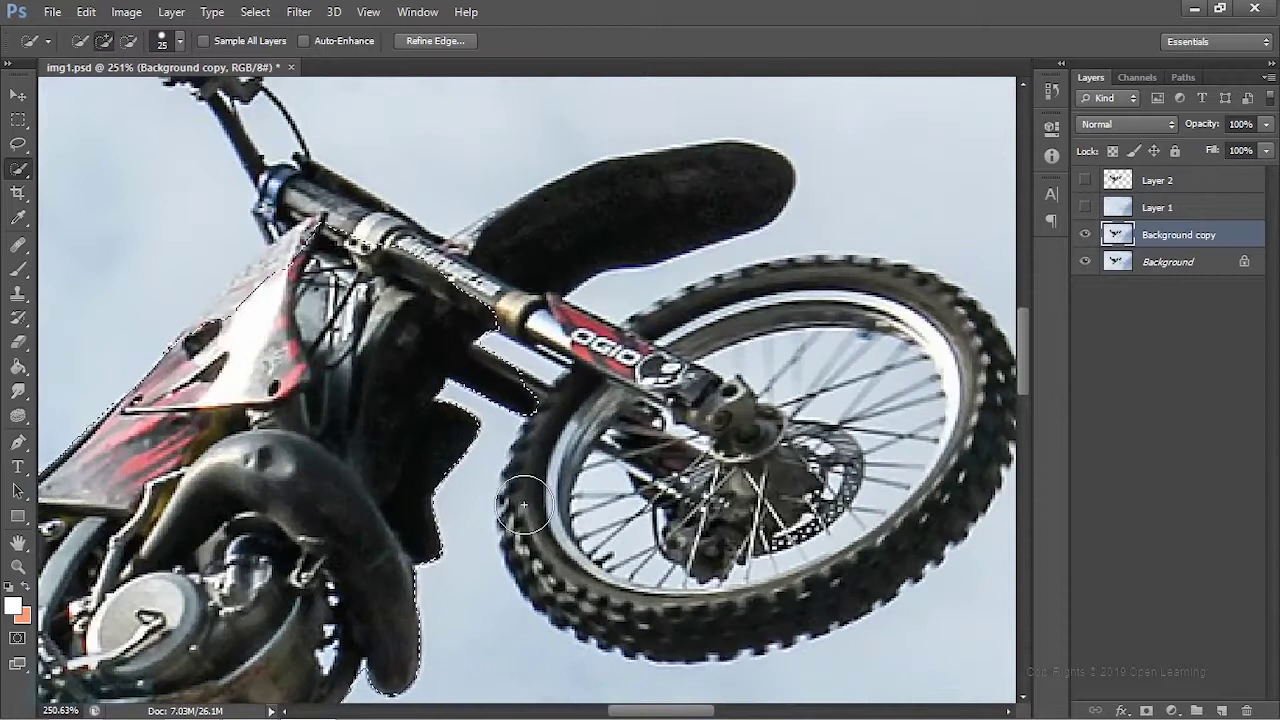
mouse_move(553, 575)
mouse_down()
mouse_move(752, 598)
mouse_move(869, 491)
mouse_move(930, 387)
mouse_move(862, 306)
mouse_move(755, 309)
mouse_move(672, 363)
mouse_move(565, 270)
mouse_up()
drag(268, 190, 637, 422)
Reduce the selection brush size to 9 and add the handlebar, brake lever and cable to the selection
key(bracketleft)
key(bracketleft)
key(bracketleft)
key(bracketleft)
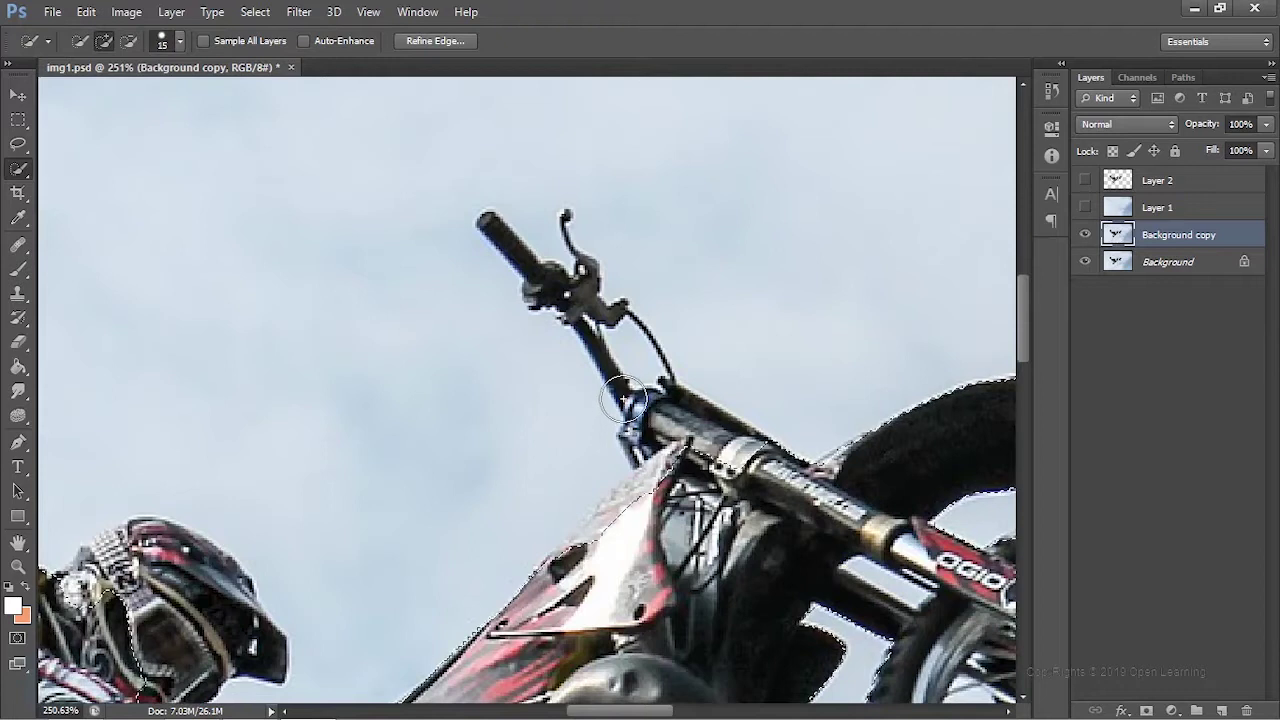
mouse_move(622, 394)
mouse_down()
mouse_move(548, 273)
mouse_move(505, 246)
mouse_move(571, 218)
mouse_move(553, 207)
mouse_move(553, 244)
mouse_move(583, 265)
mouse_move(565, 240)
mouse_move(570, 215)
mouse_move(582, 236)
mouse_up()
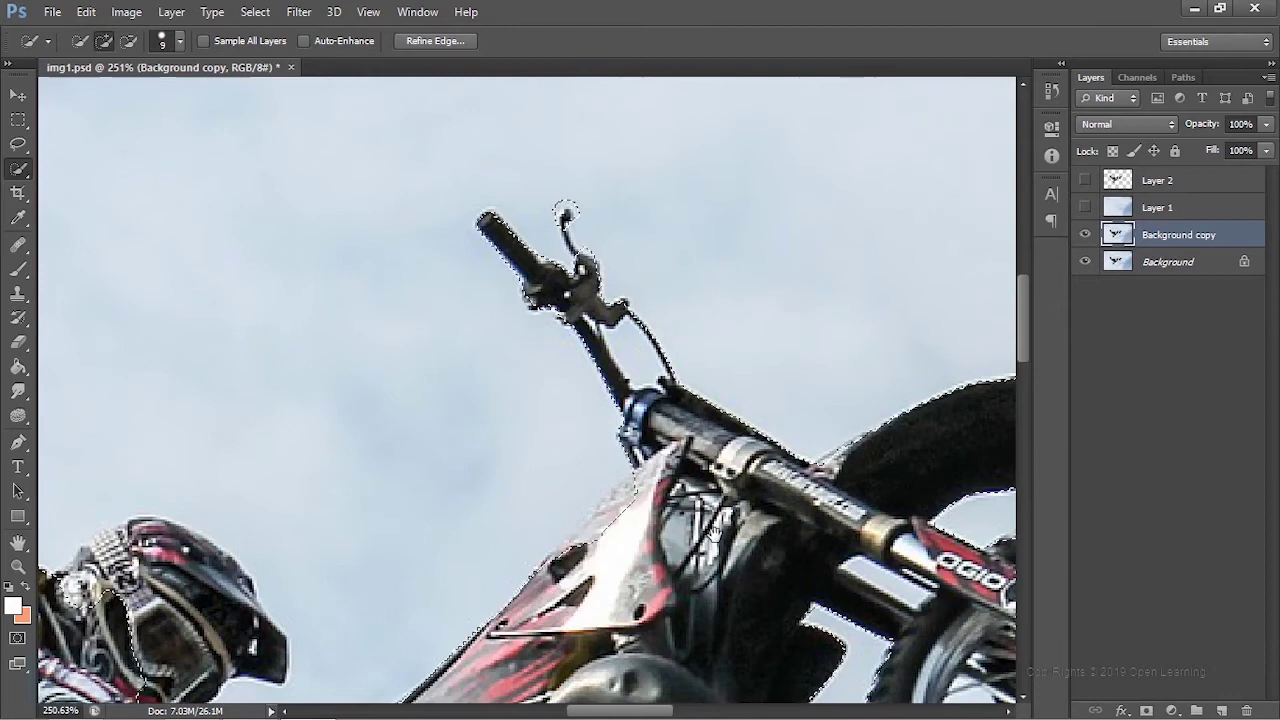
Refine the selection around the rider's helmet, arm and glove, and copy the selected rider and motorcycle to a new layer
scroll(560, 206, down, 5)
drag(560, 400, 810, 268)
scroll(583, 478, up, 5)
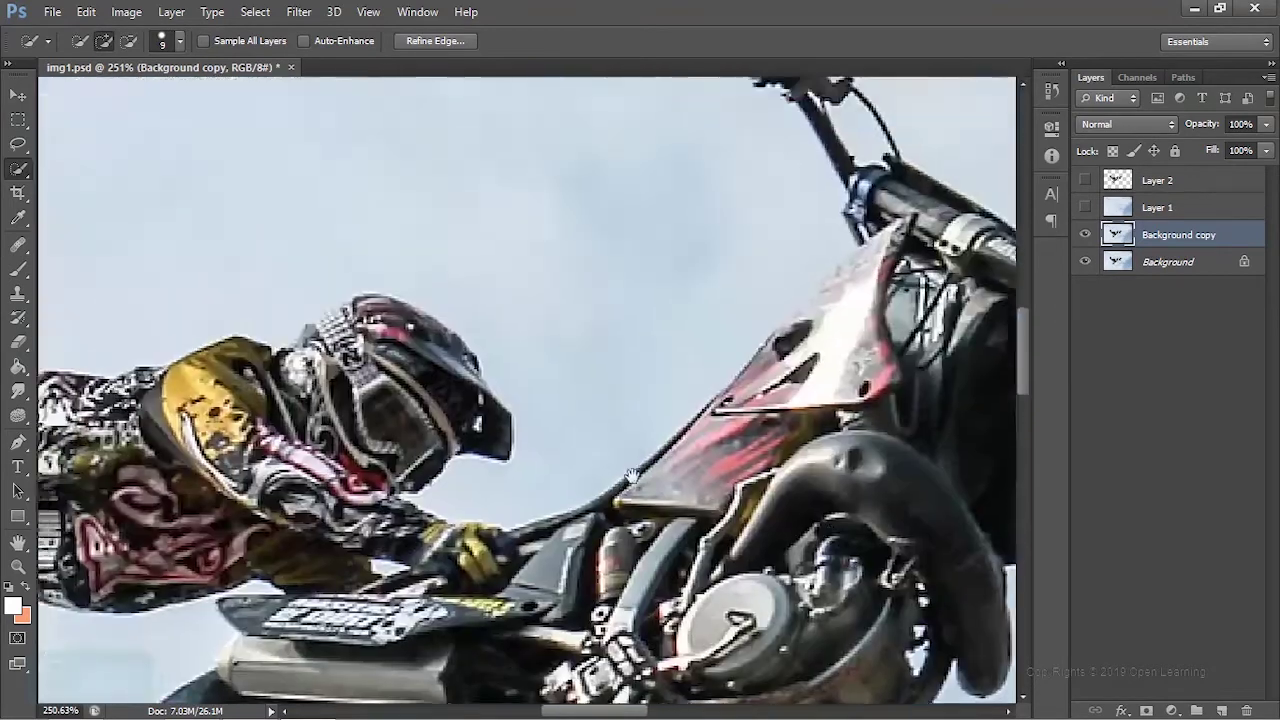
scroll(583, 478, left, 5)
mouse_move(583, 478)
mouse_down()
mouse_move(700, 470)
mouse_move(720, 560)
mouse_up()
mouse_move(720, 500)
mouse_down()
mouse_move(660, 440)
mouse_move(582, 486)
mouse_move(600, 540)
mouse_up()
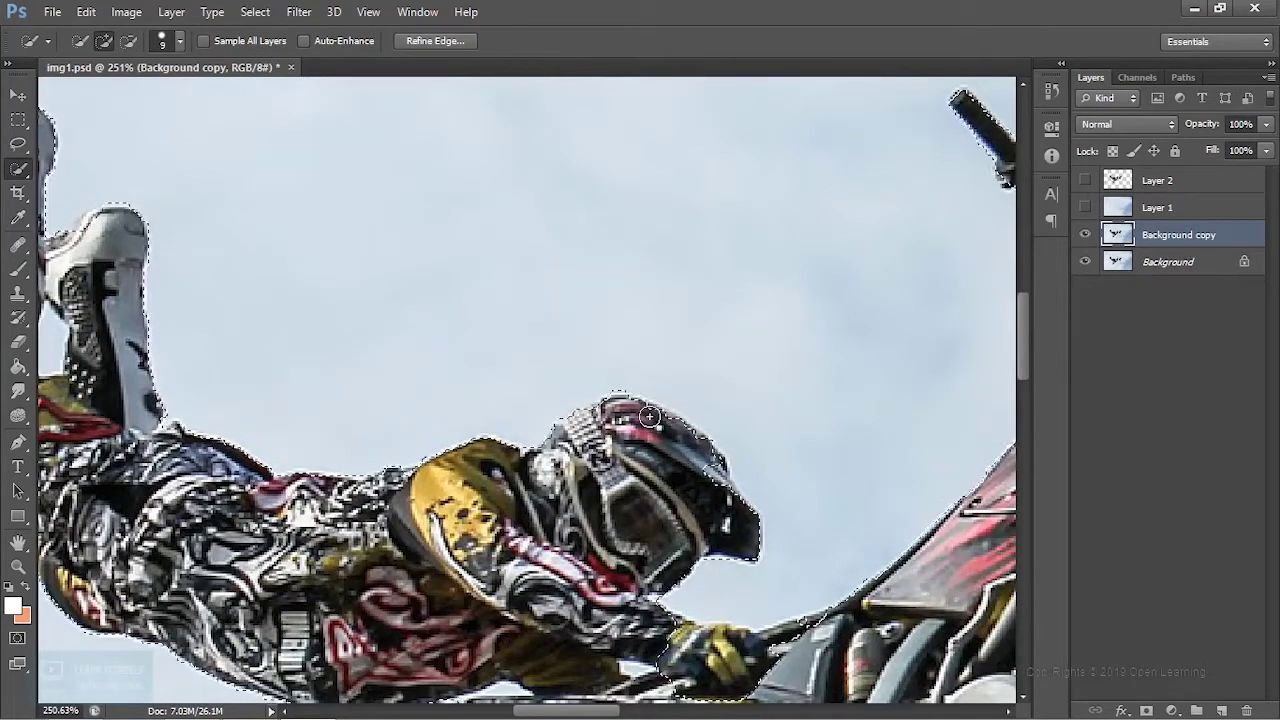
scroll(672, 518, down, 2)
scroll(672, 518, down, 4)
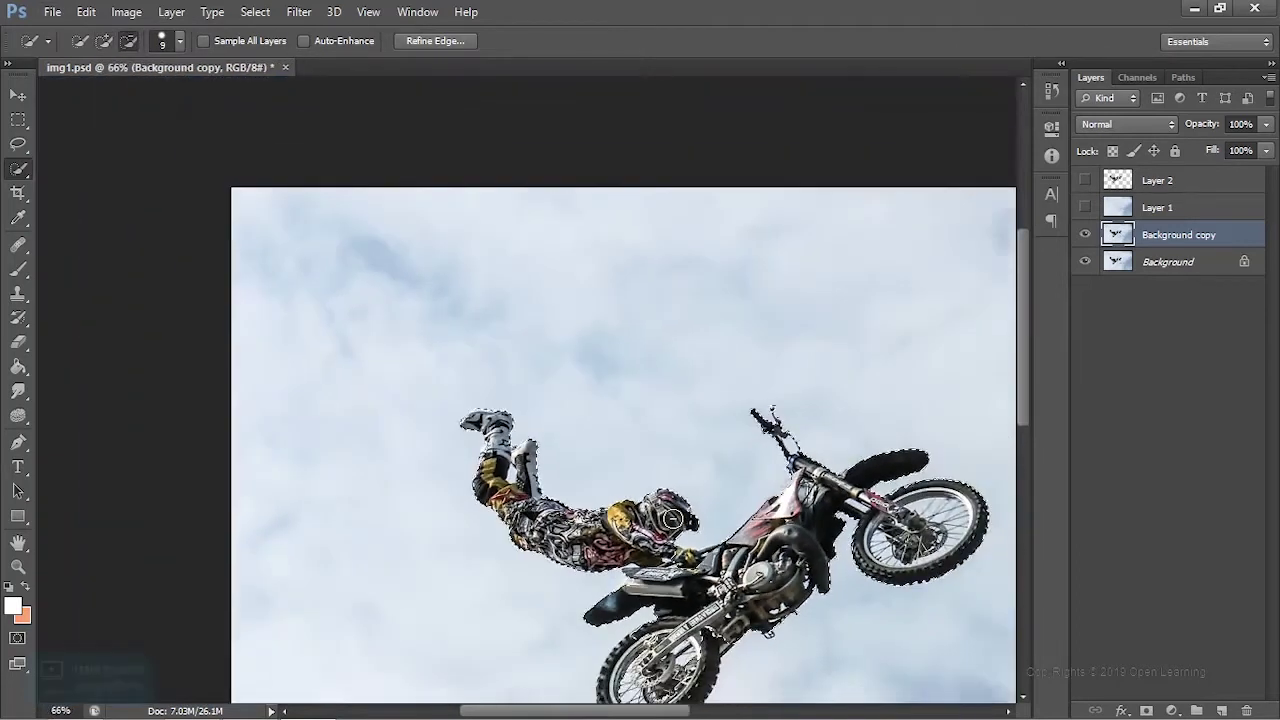
drag(800, 550, 553, 395)
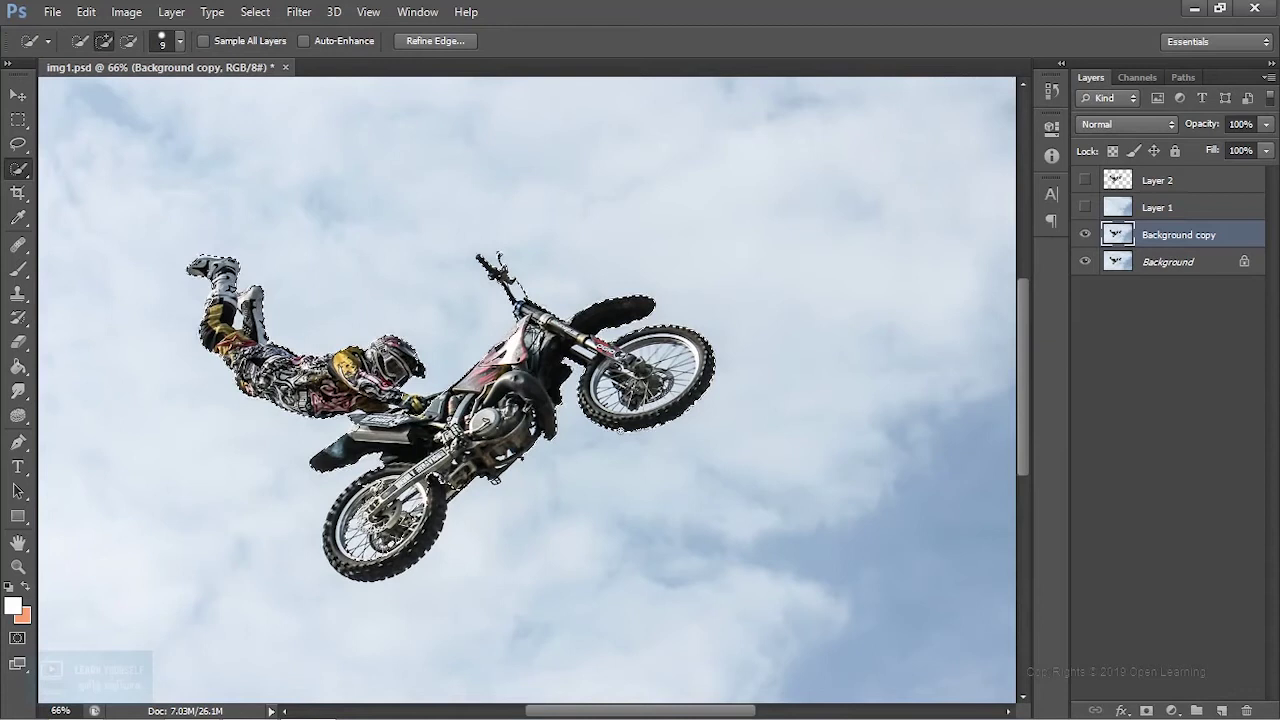
key(ctrl+j)
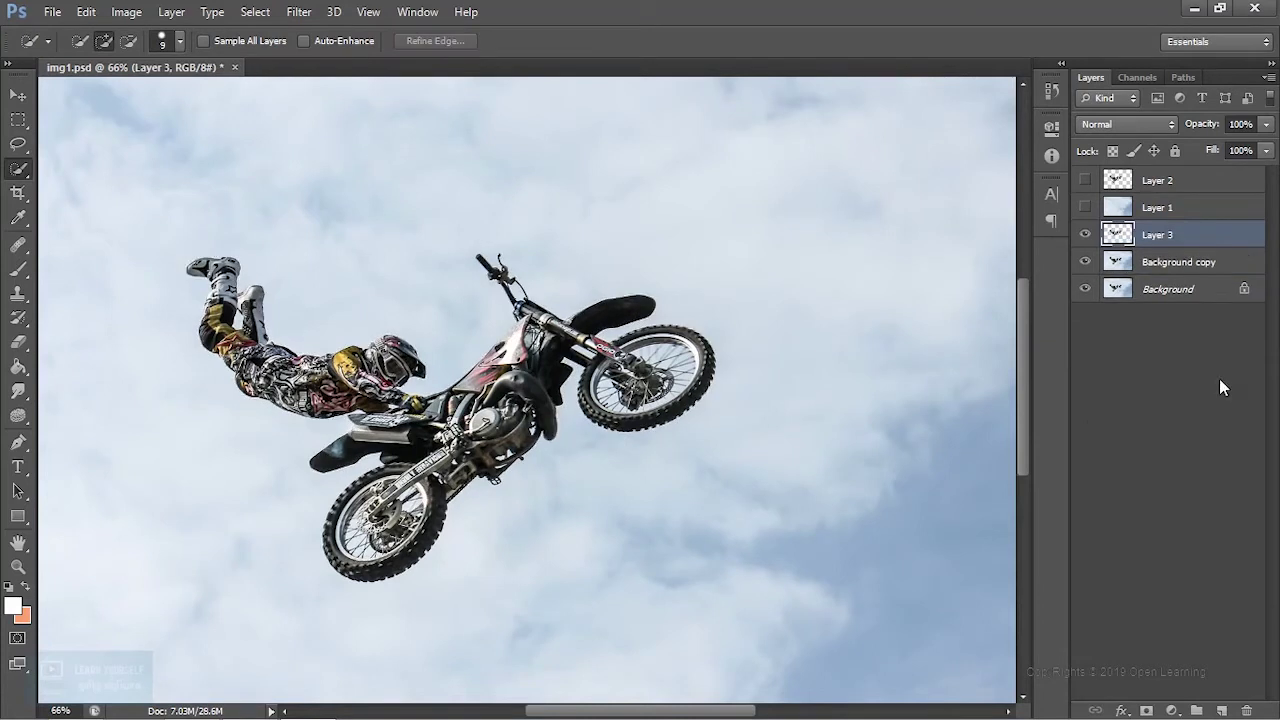
Hide the Background copy and Background layers and toggle Layer 3's visibility to inspect the cutout
click(1087, 237)
click(1087, 237)
click(1087, 237)
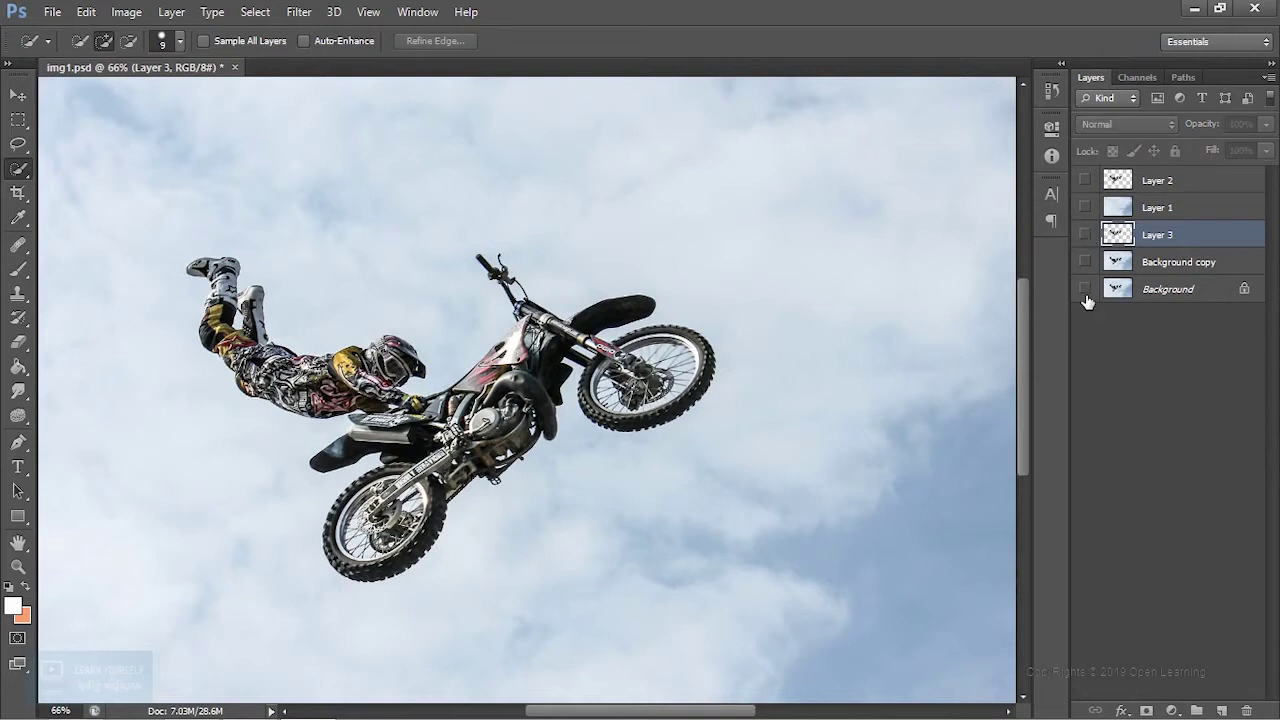
click(1085, 290)
click(1086, 238)
click(1086, 238)
click(1086, 238)
click(1086, 238)
click(1086, 238)
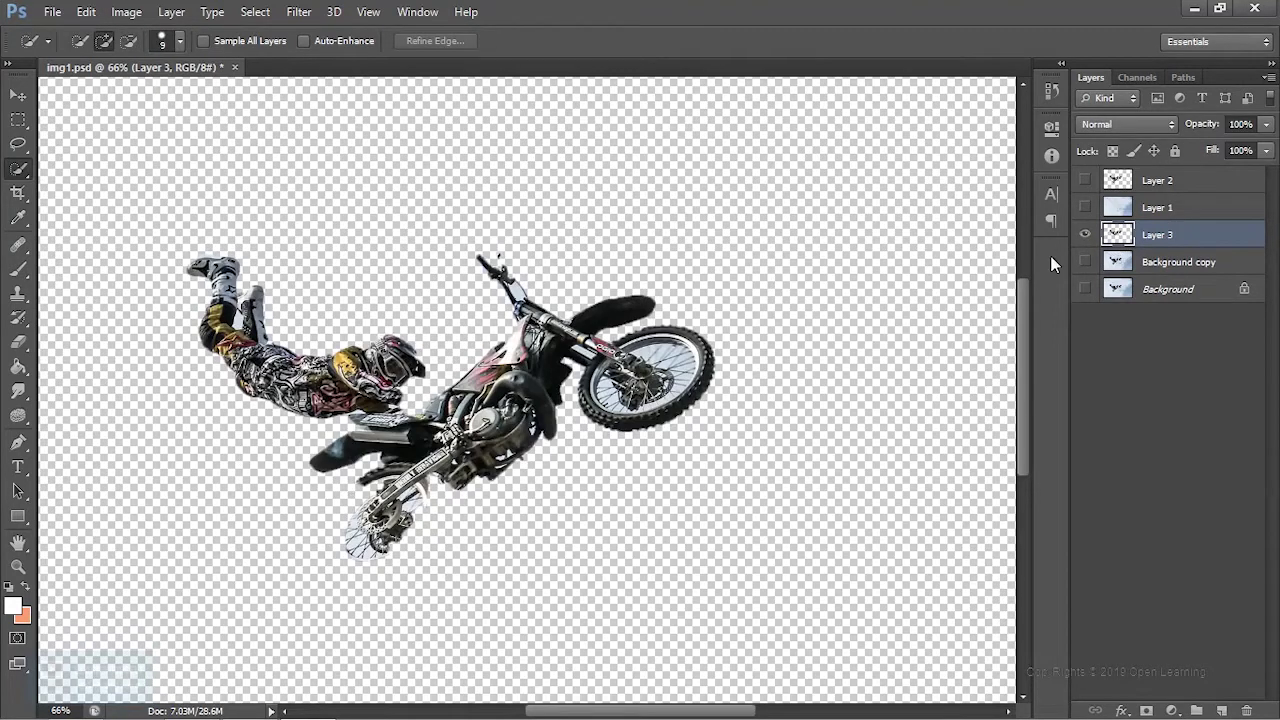
Hide Layer 3 and show the Background copy layer
click(1086, 236)
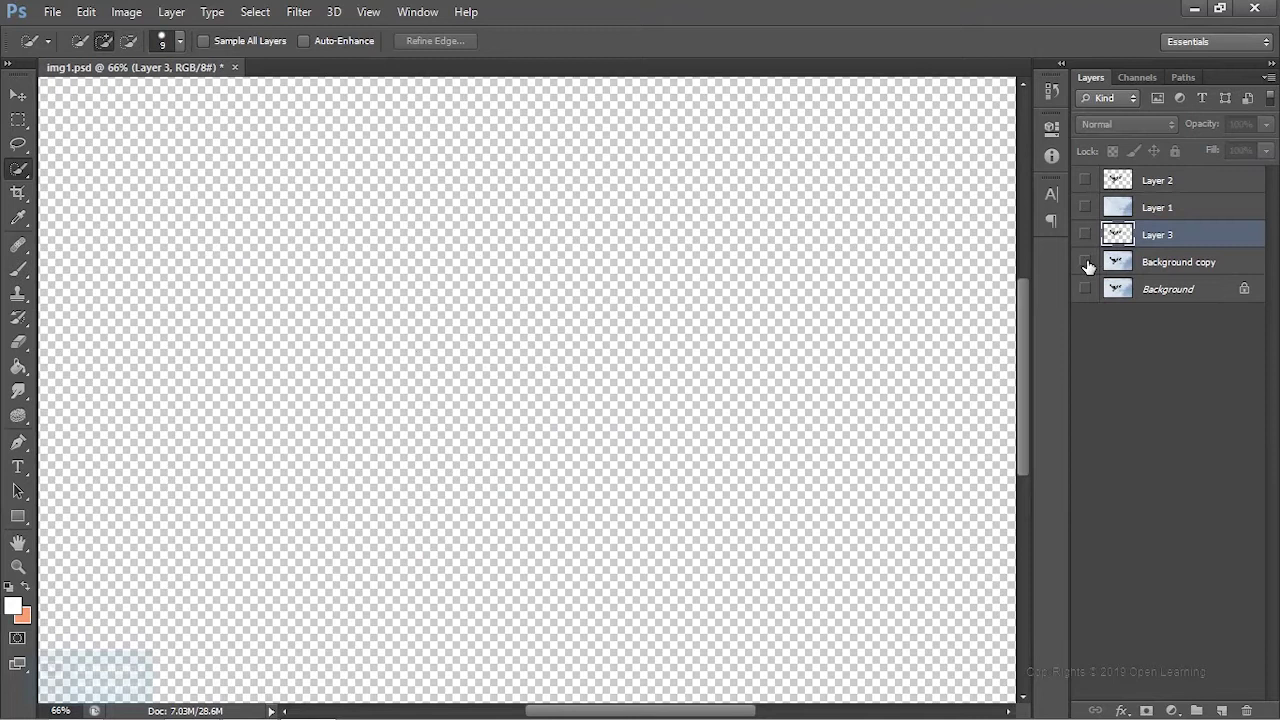
click(1086, 262)
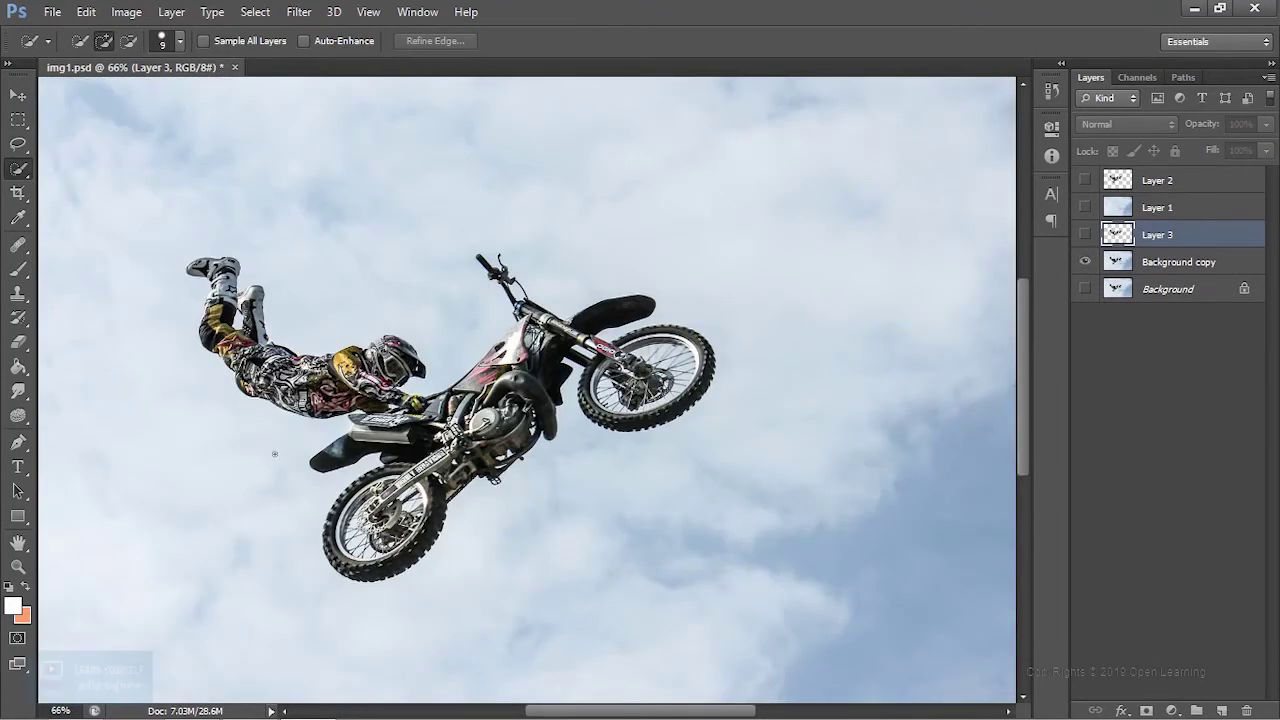
scroll(353, 481, down, 1)
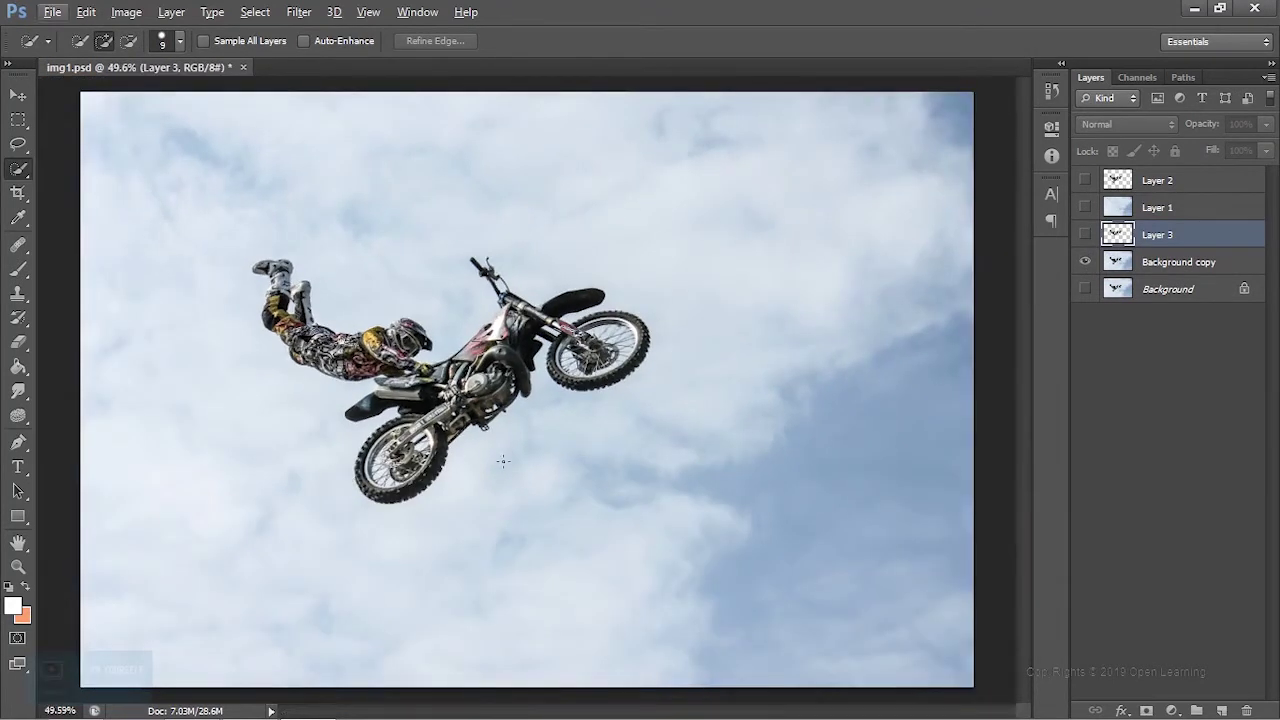
Draw a loose freehand Lasso selection around the entire rider and motorcycle, leaving a margin of sky
click(22, 146)
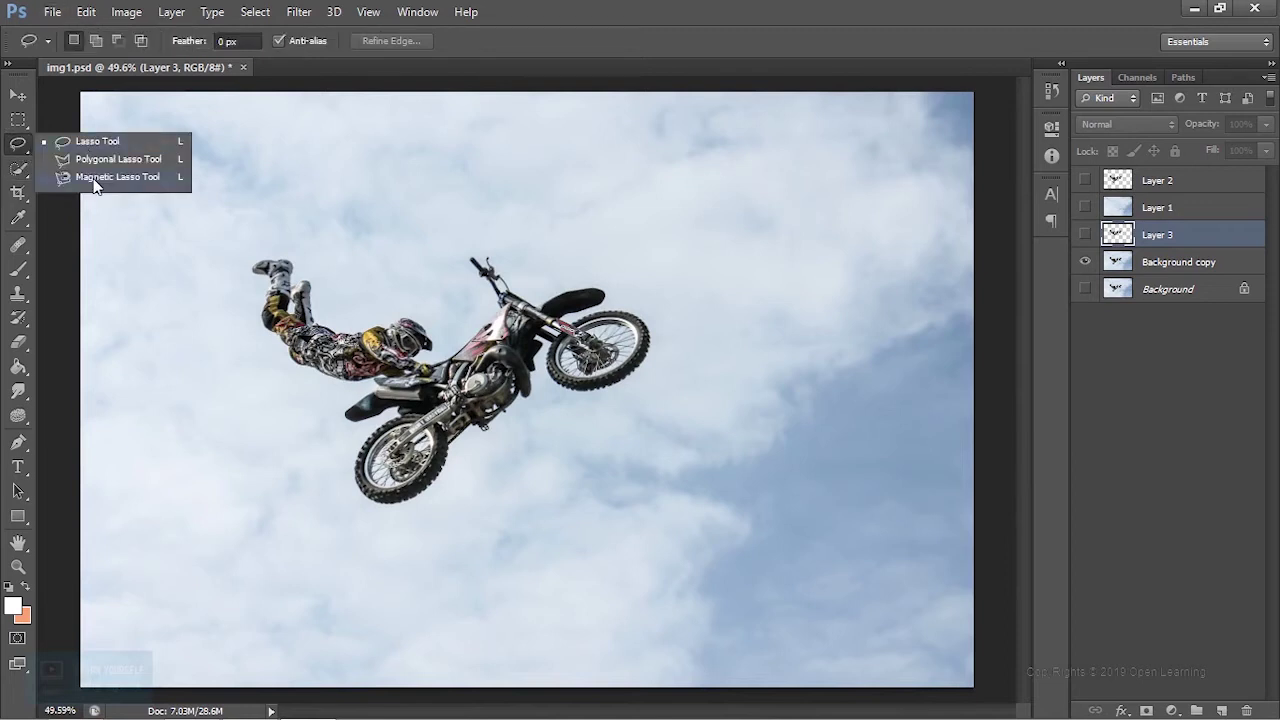
click(99, 146)
mouse_move(314, 418)
mouse_down()
mouse_move(183, 322)
mouse_move(215, 252)
mouse_move(268, 265)
mouse_up()
click(284, 410)
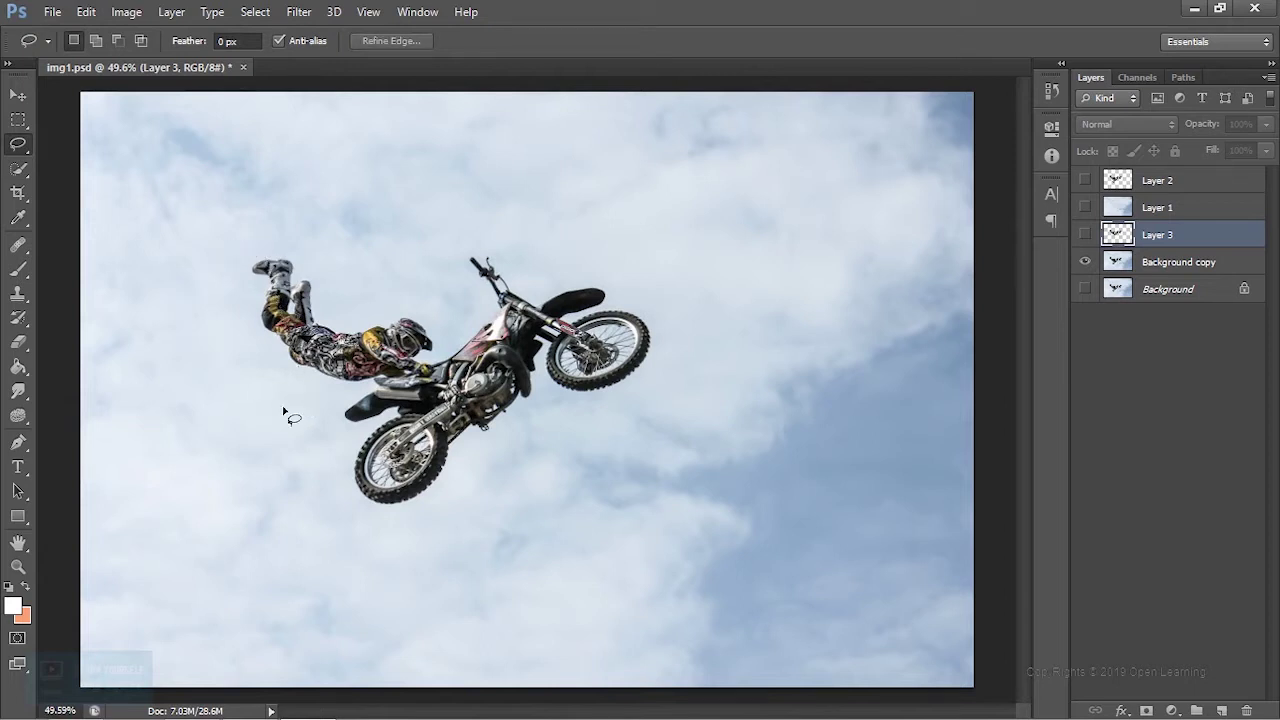
mouse_move(334, 394)
mouse_down()
mouse_move(280, 372)
mouse_move(257, 265)
mouse_move(292, 261)
mouse_move(331, 290)
mouse_move(340, 316)
mouse_move(432, 318)
mouse_move(445, 342)
mouse_move(472, 327)
mouse_up()
drag(546, 284, 621, 291)
mouse_move(663, 345)
mouse_down()
mouse_move(661, 377)
mouse_move(640, 392)
mouse_move(555, 400)
mouse_up()
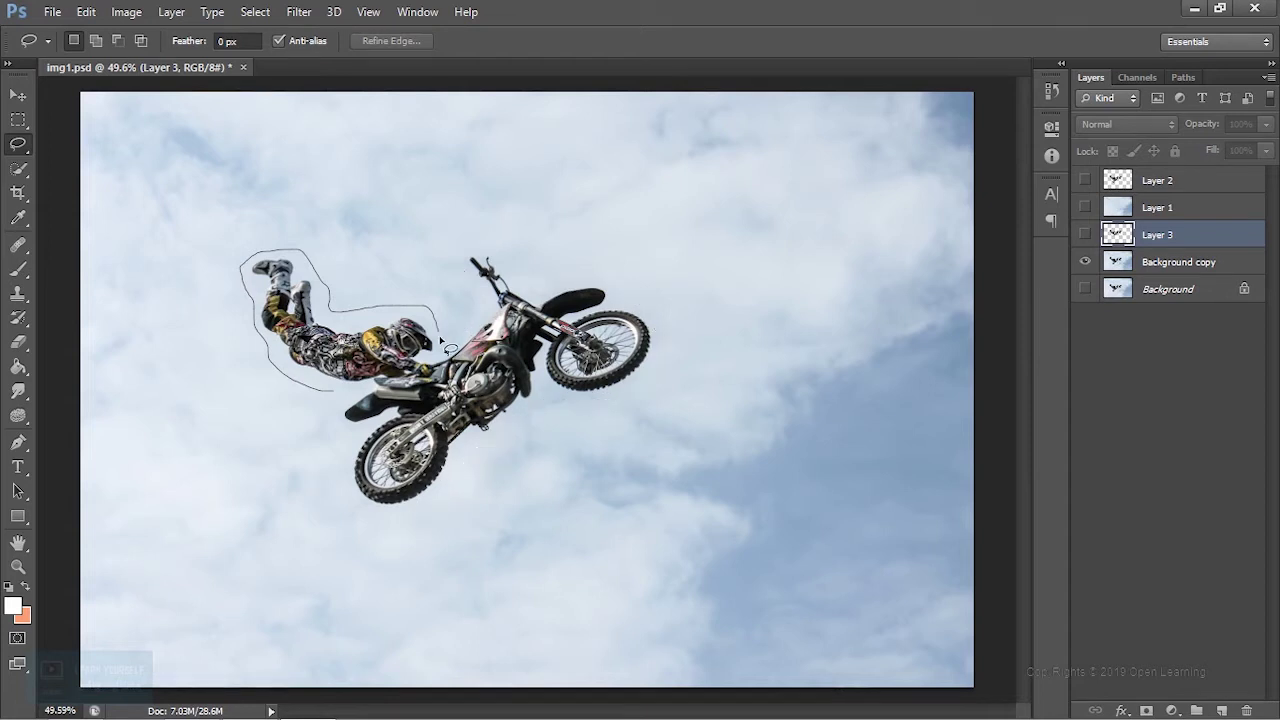
drag(447, 345, 477, 311)
mouse_move(462, 260)
mouse_down()
mouse_move(532, 282)
mouse_move(600, 272)
mouse_move(624, 298)
mouse_up()
mouse_move(662, 368)
mouse_down()
mouse_move(614, 400)
mouse_move(549, 392)
mouse_up()
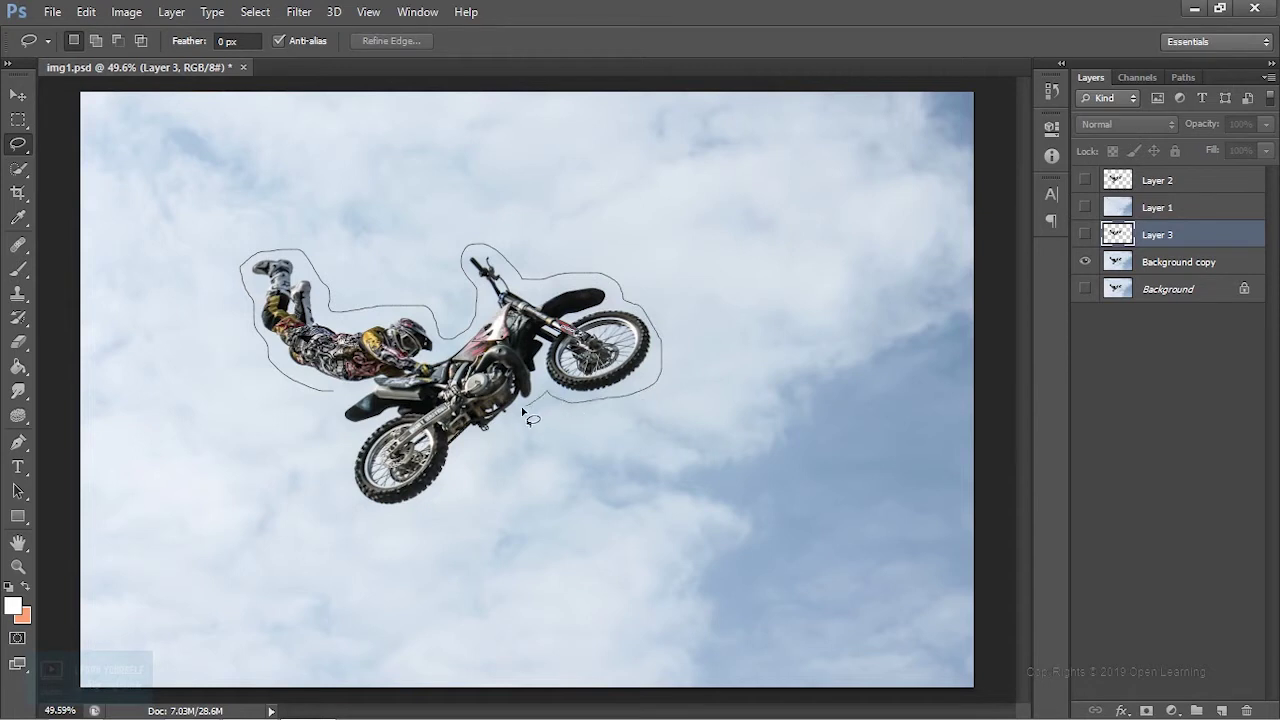
drag(490, 454, 460, 476)
mouse_move(398, 520)
mouse_down()
mouse_move(363, 520)
mouse_move(336, 471)
mouse_move(350, 434)
mouse_move(335, 392)
mouse_move(350, 437)
mouse_up()
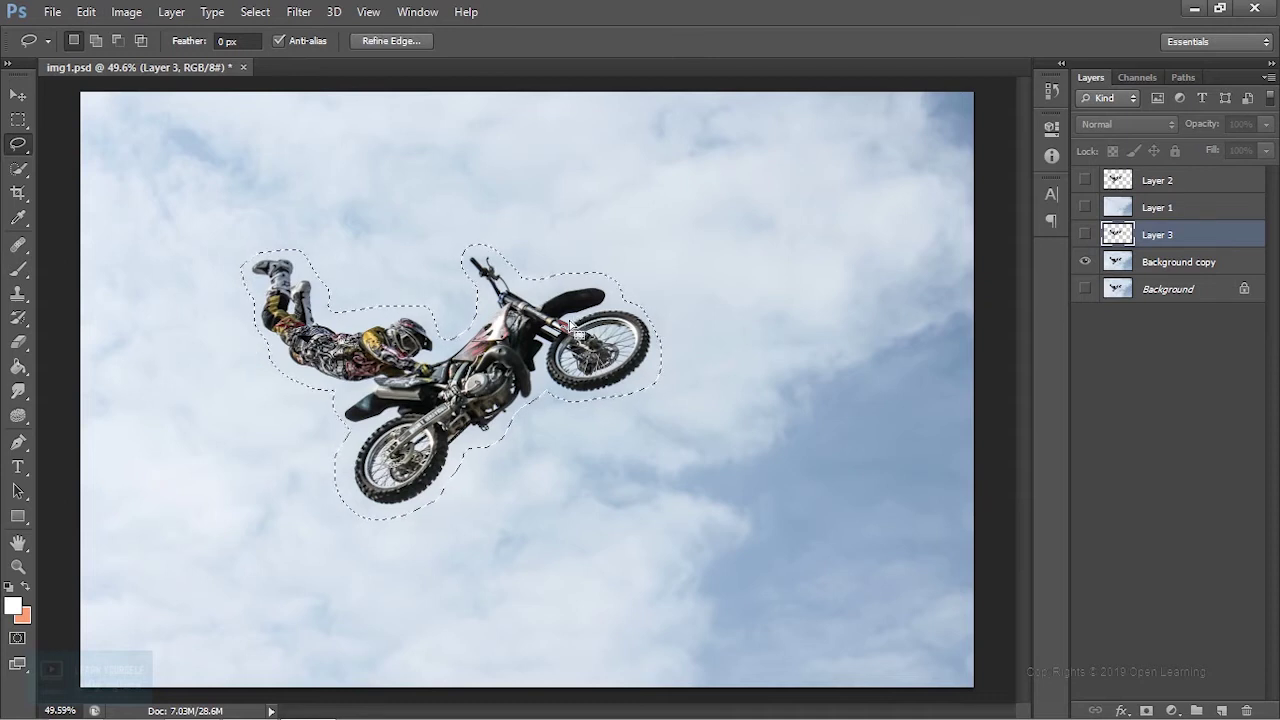
Fill the selected area on the Background copy layer with Content-Aware at 100% opacity in Normal mode, and deselect
click(1166, 262)
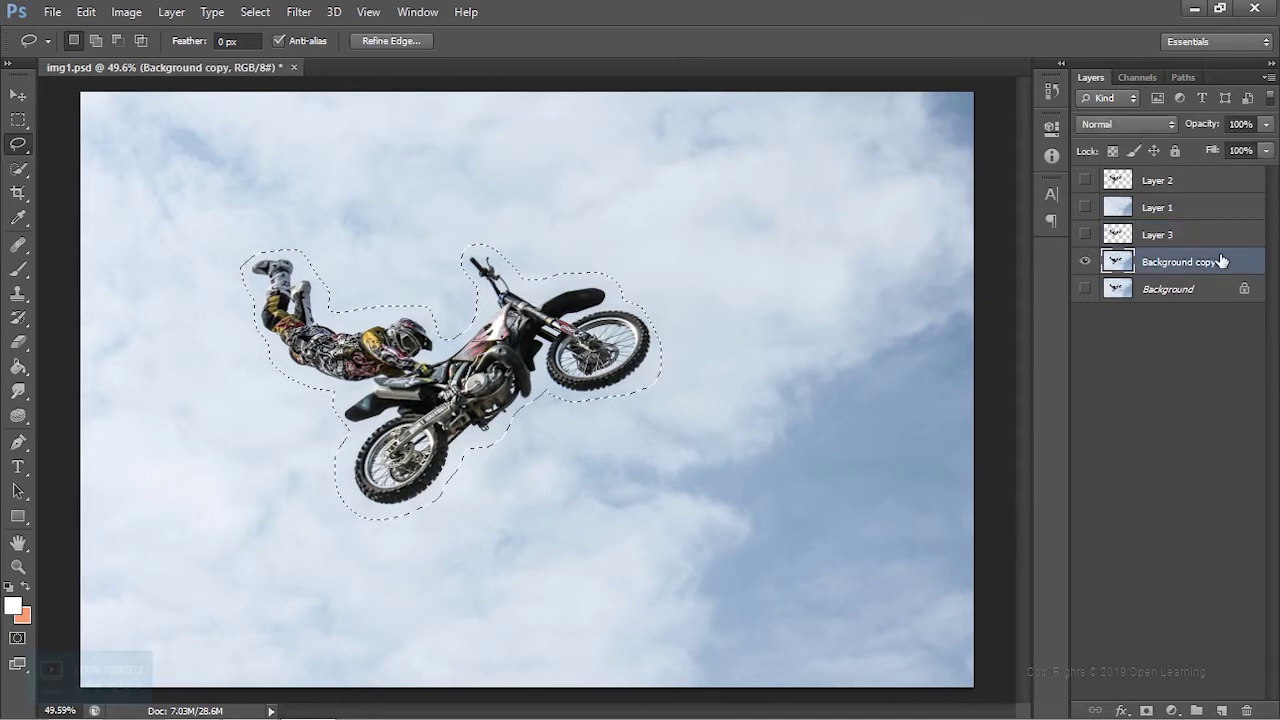
click(90, 14)
click(148, 289)
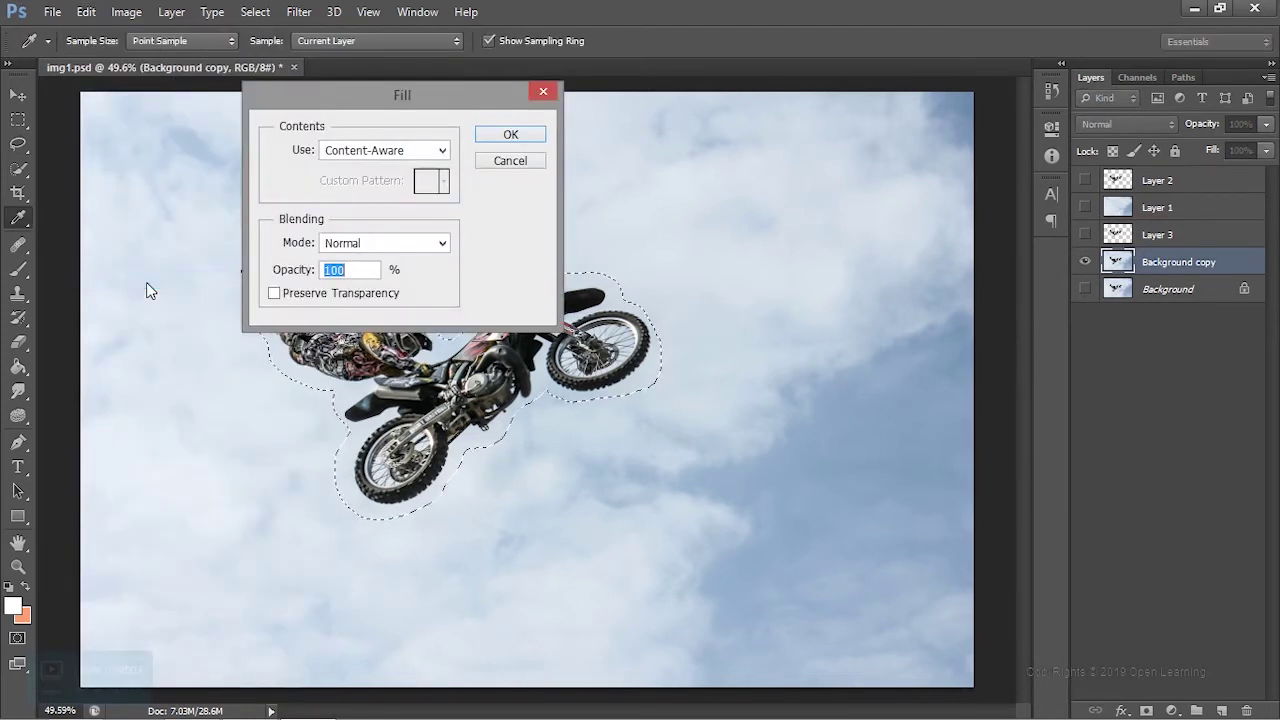
click(508, 135)
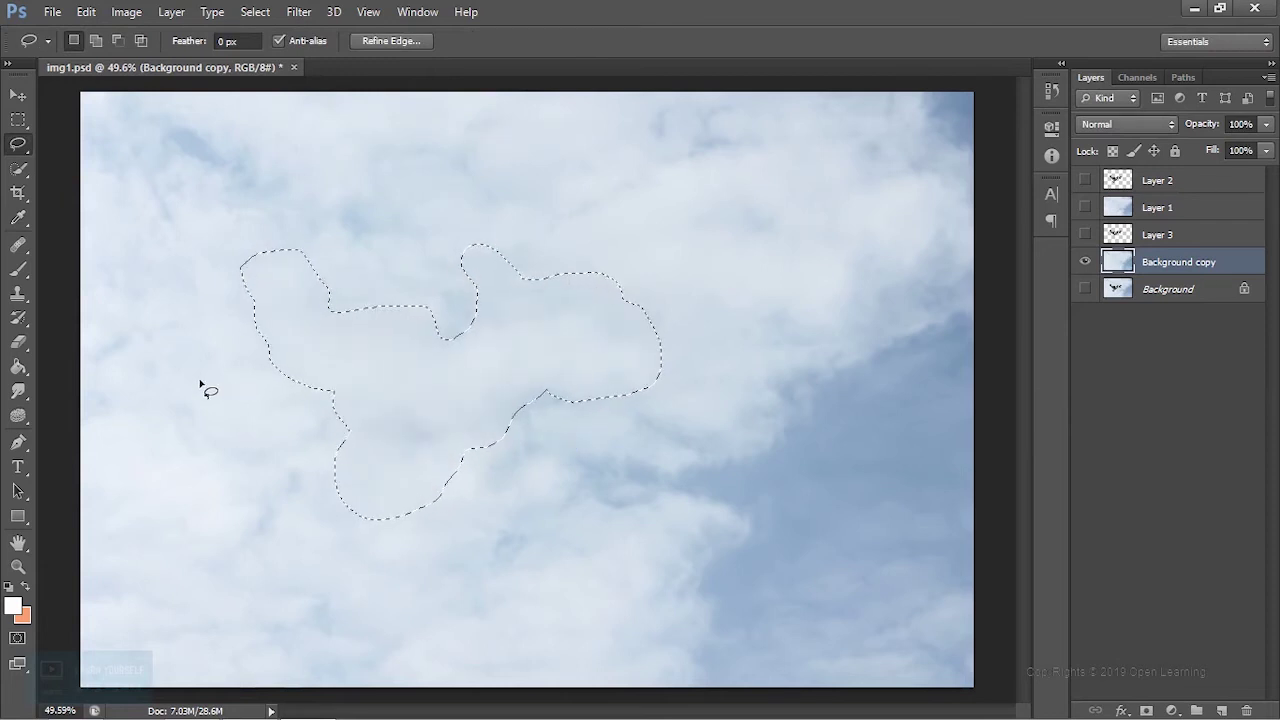
key(ctrl+d)
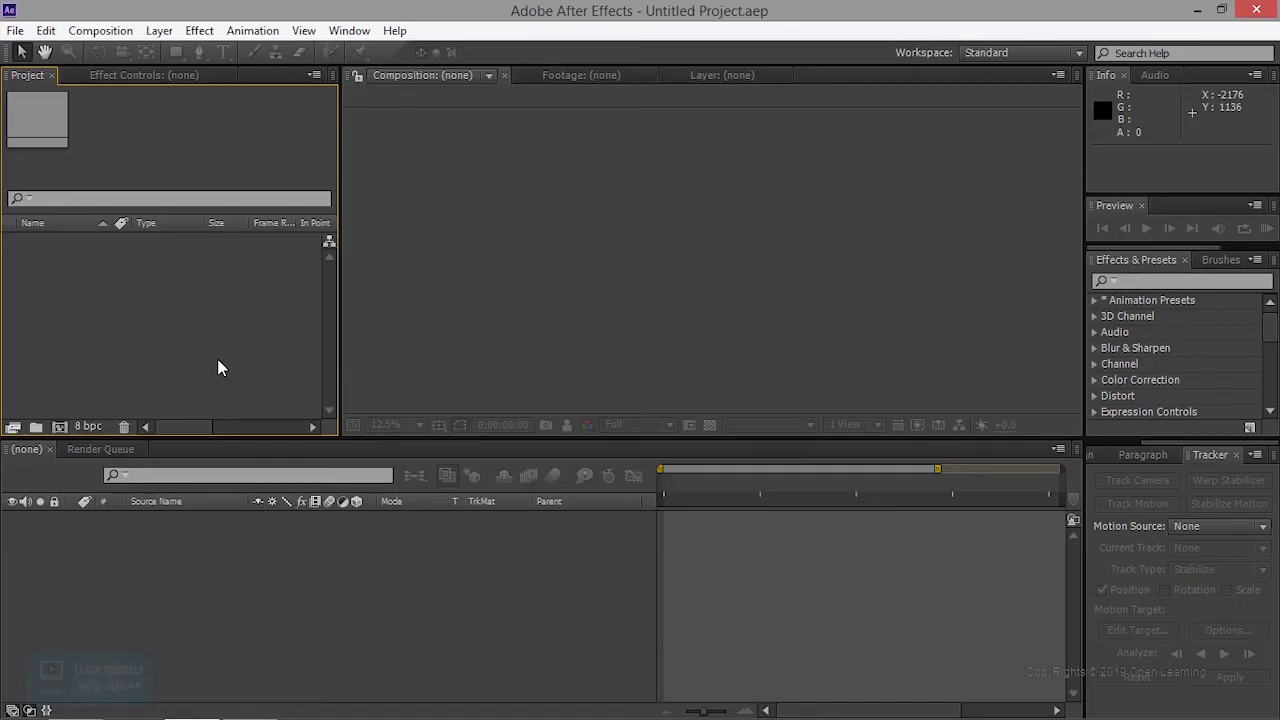
Start a file import and browse to the AE_SlowSpeedMotion\Slow Animation folder
double_click(97, 314)
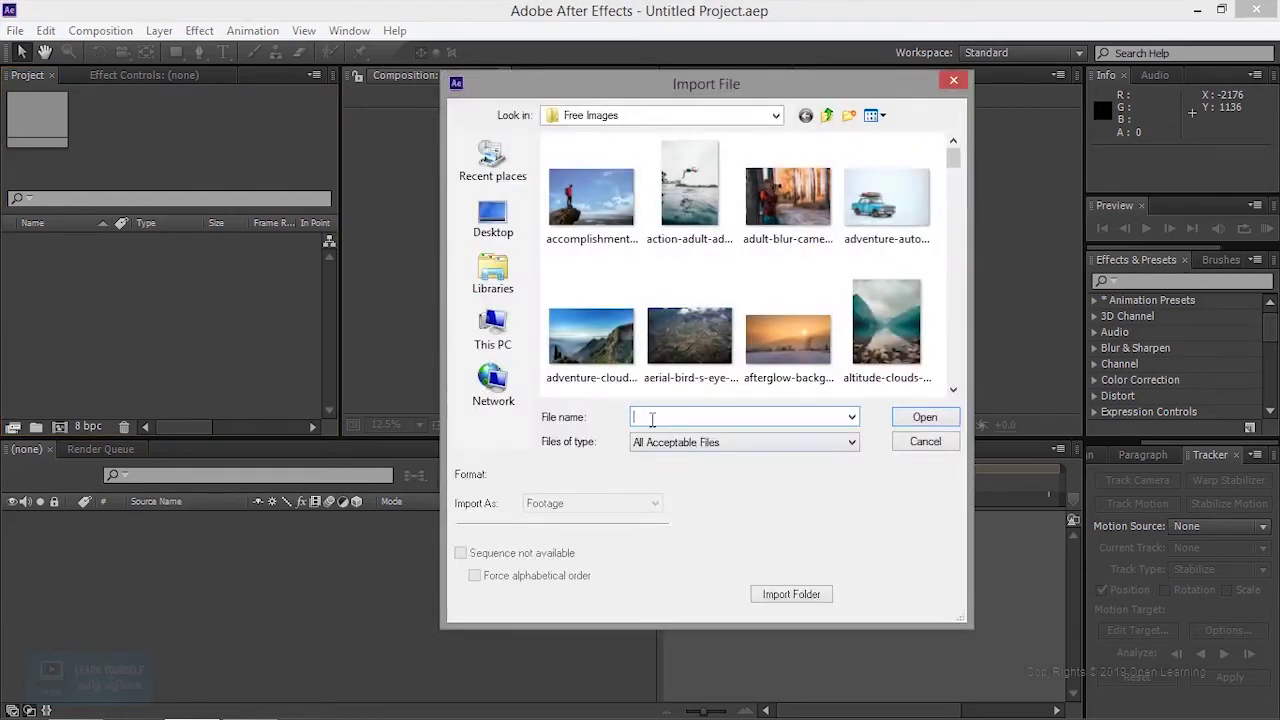
key(ctrl+v)
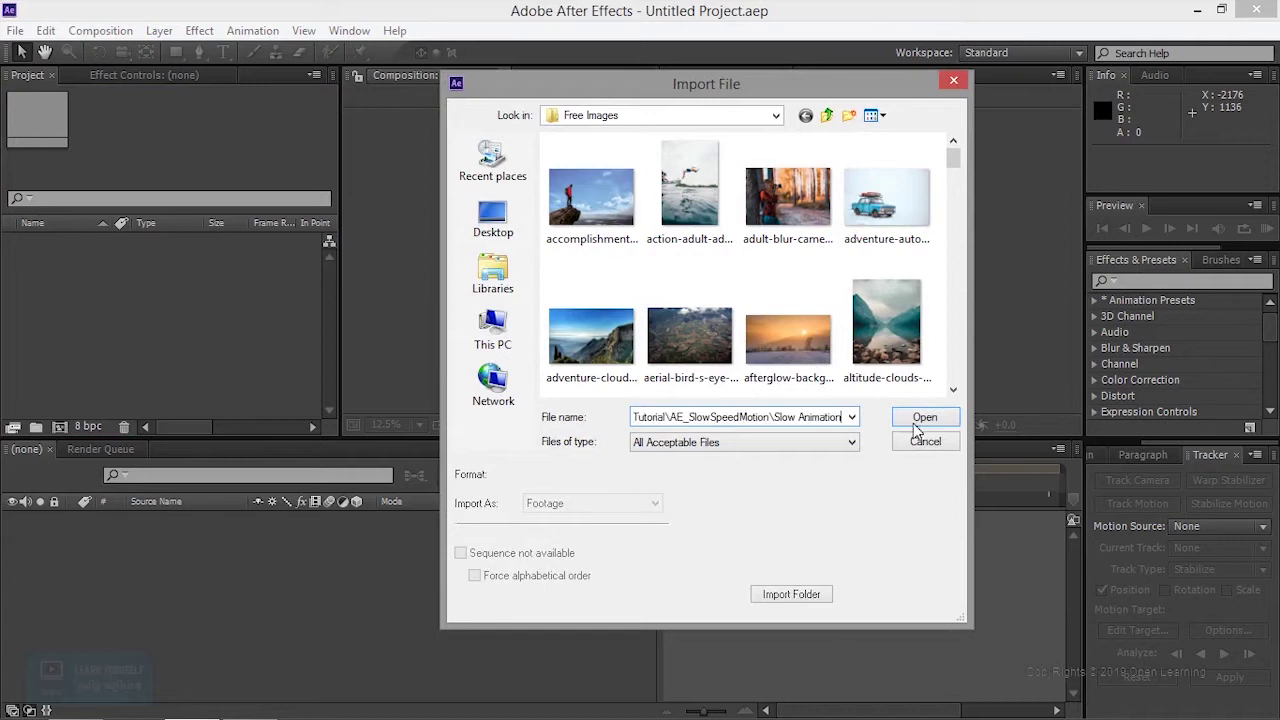
click(916, 426)
Import img1.psd as a Photoshop sequence with the import kind Composition - Retain Layer Sizes
click(798, 204)
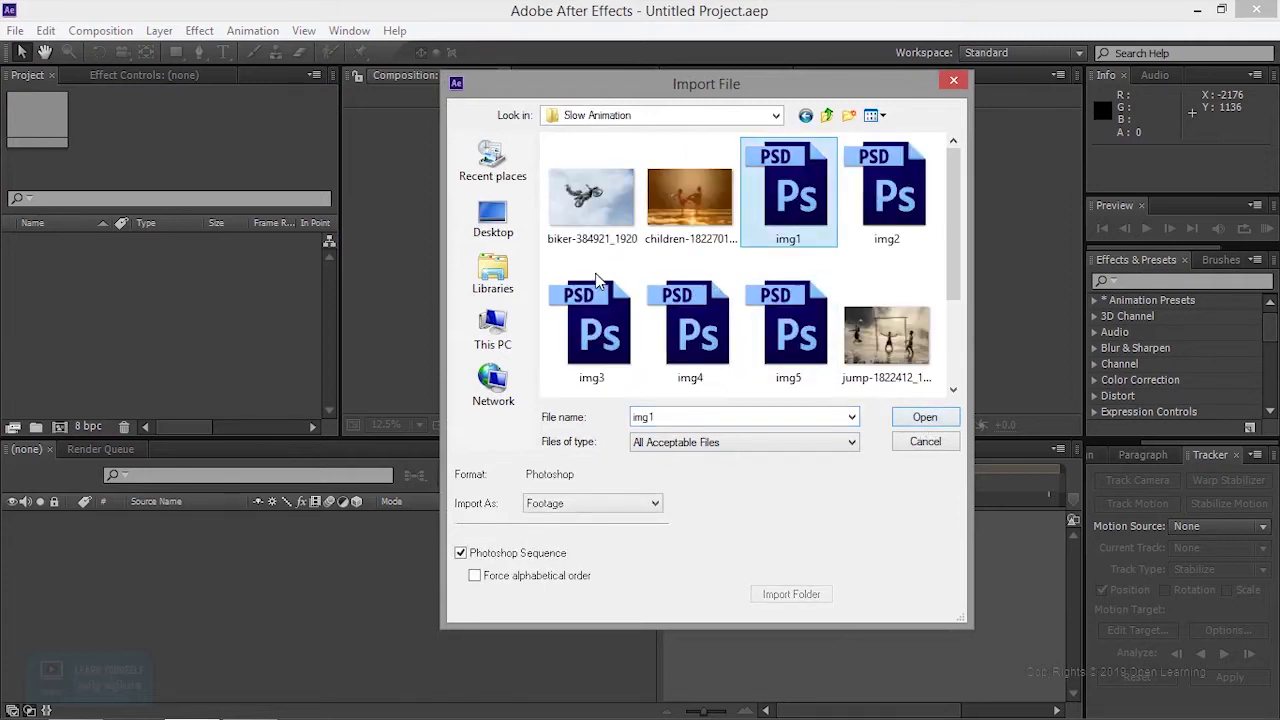
click(925, 417)
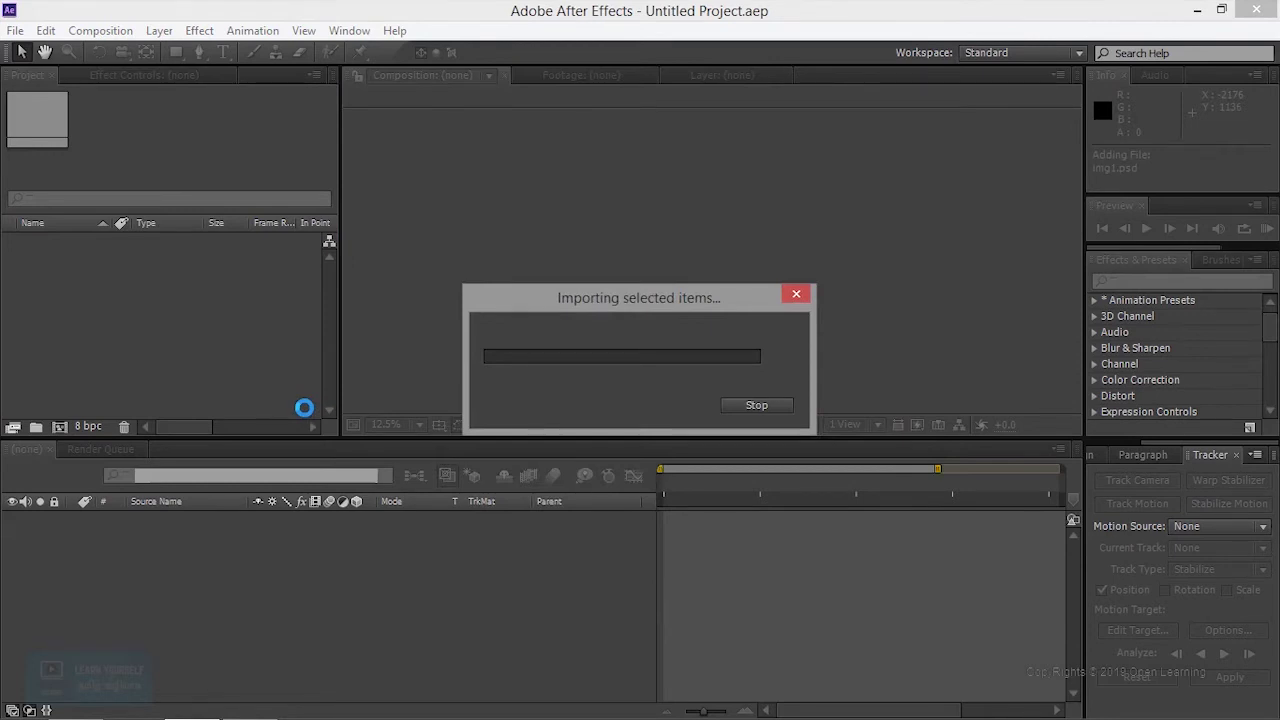
click(660, 198)
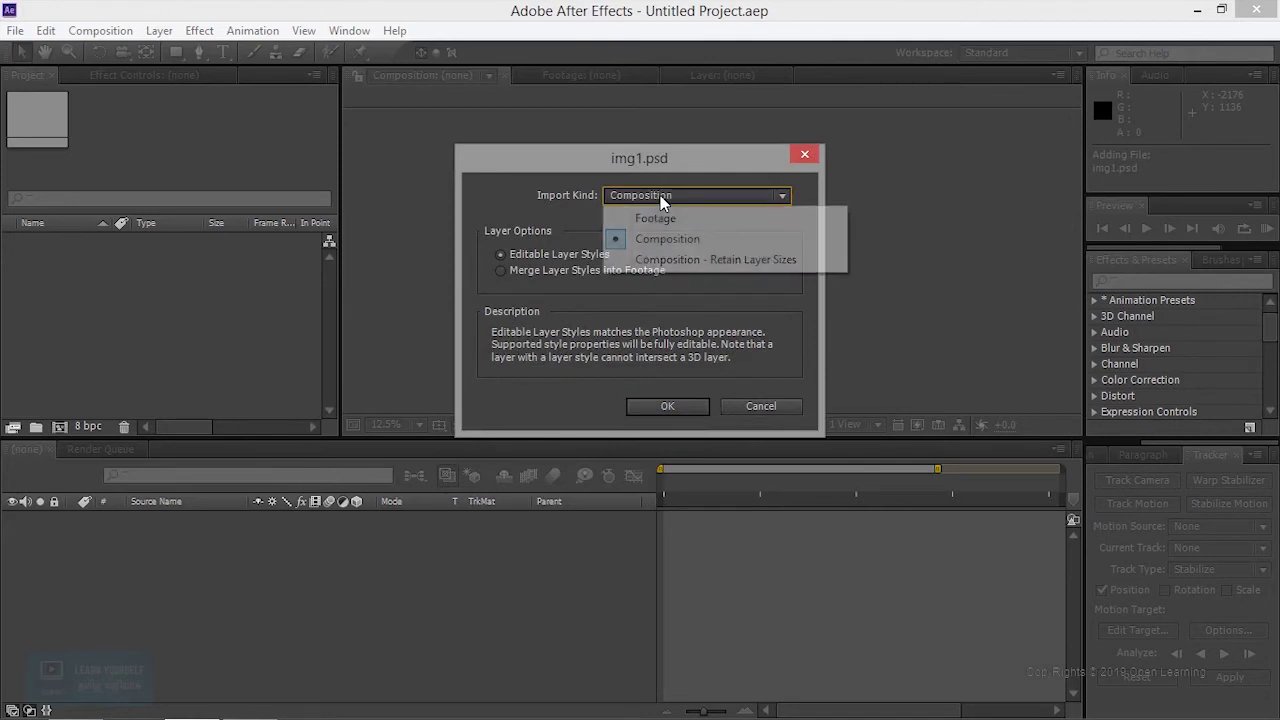
click(704, 260)
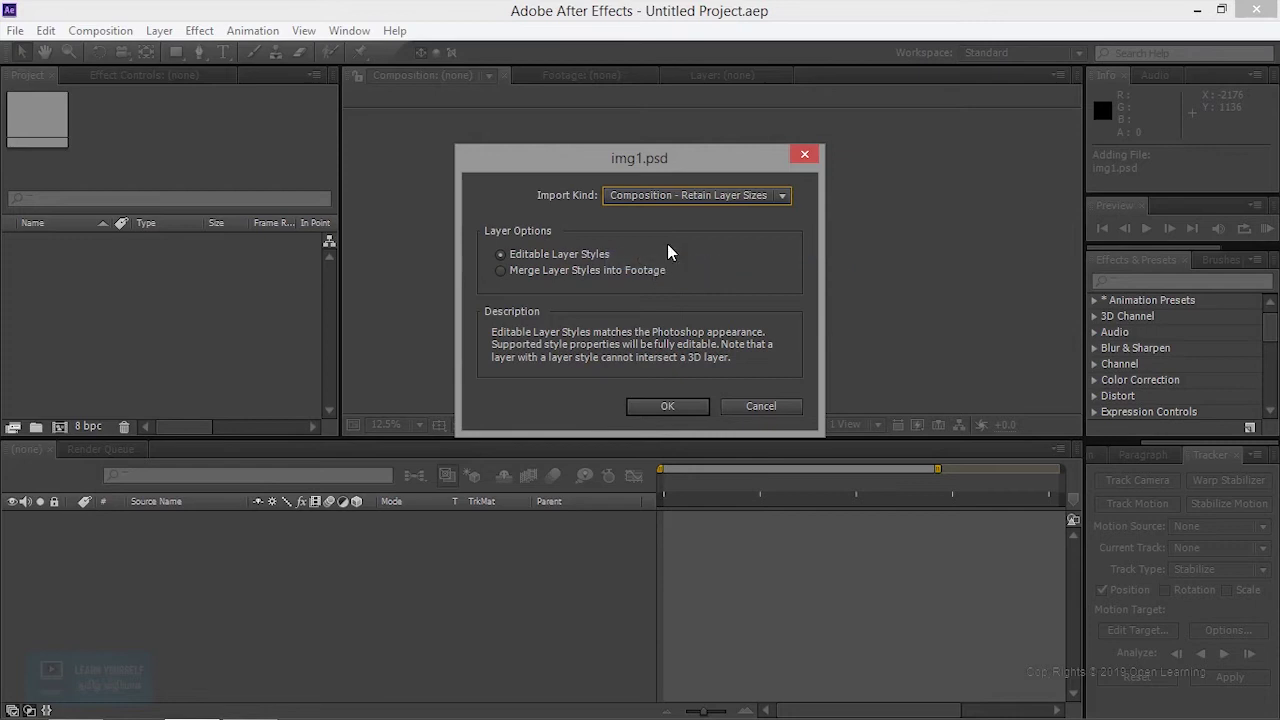
click(660, 406)
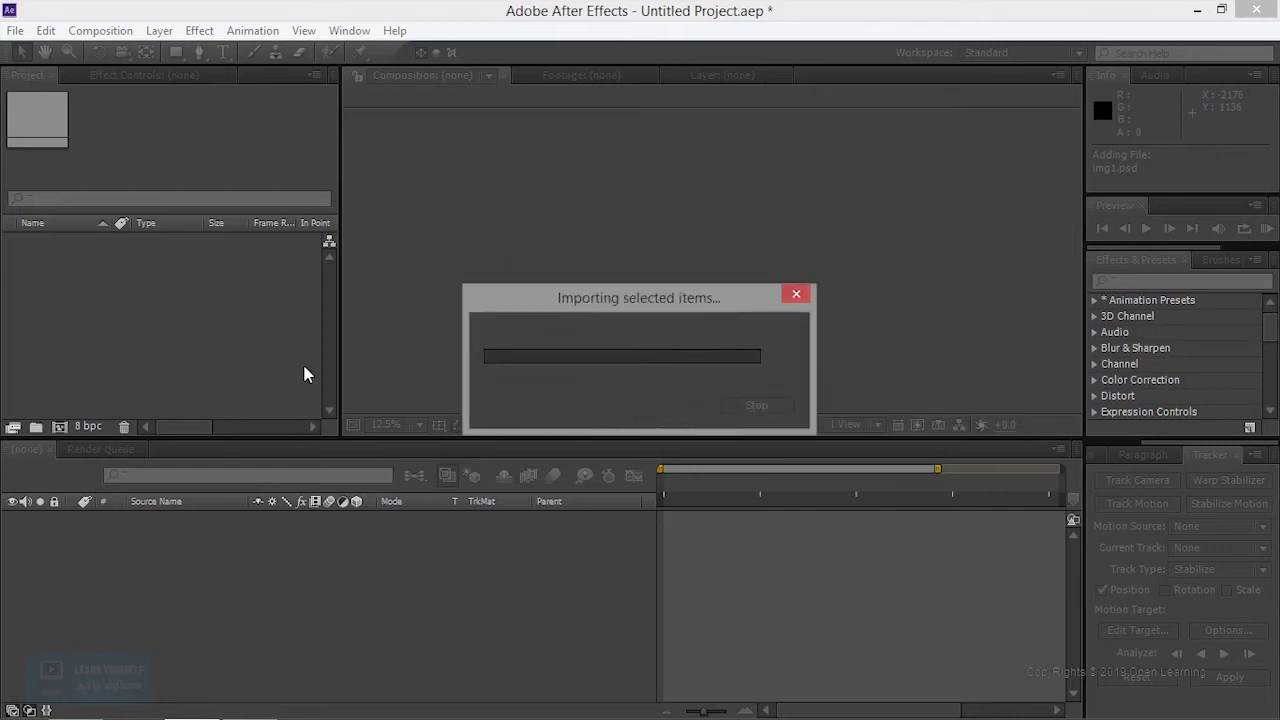
Expand the img1 Layers folder and preview its Layer 1 and Layer 2 footage
click(9, 261)
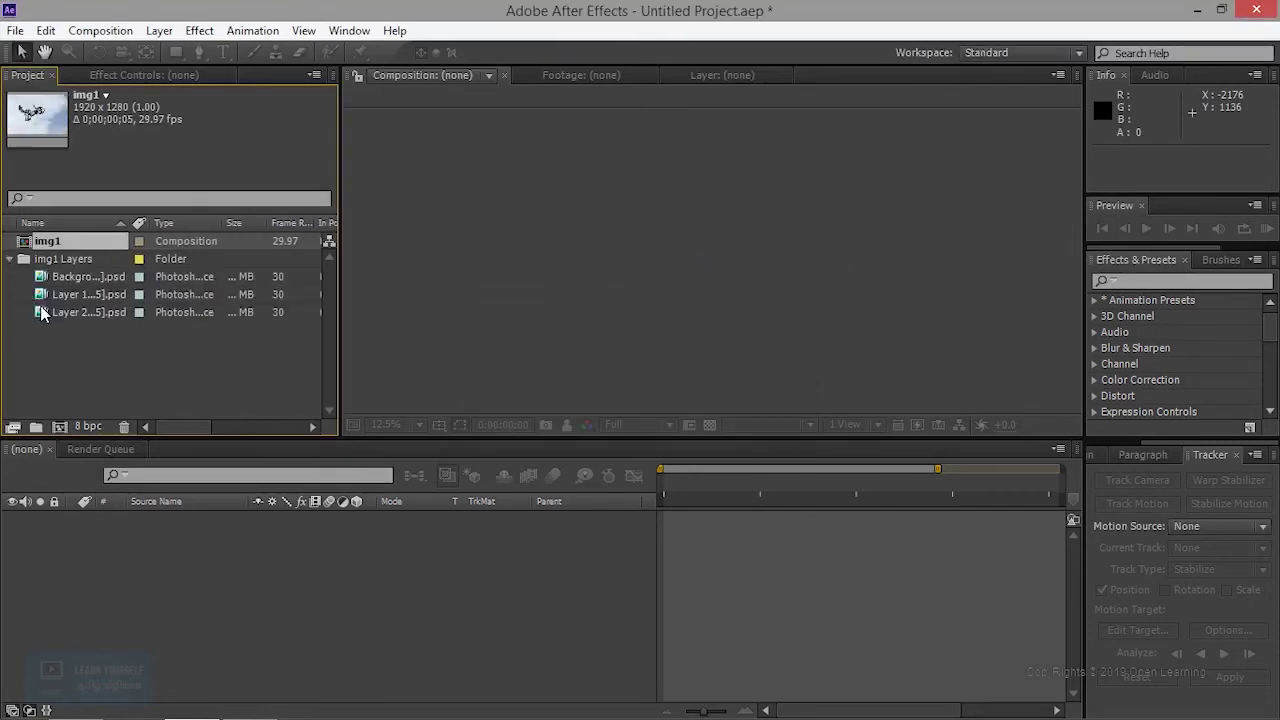
click(90, 311)
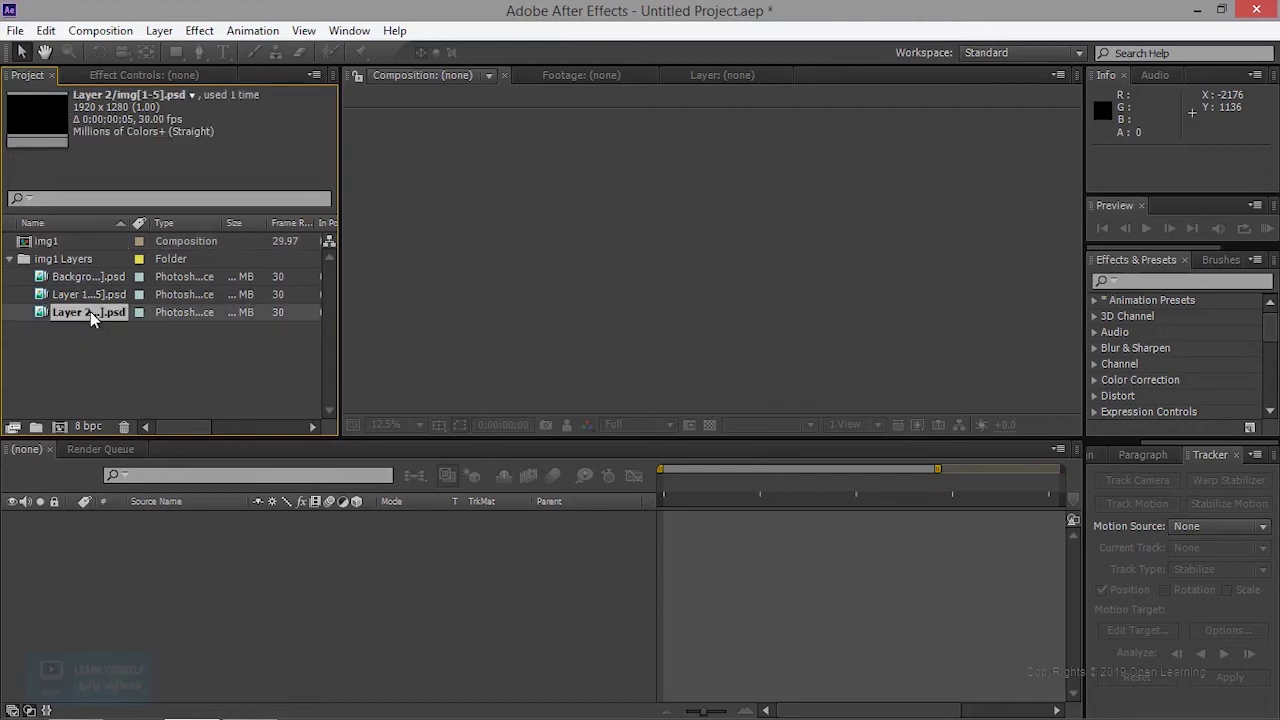
click(95, 294)
click(96, 261)
click(97, 313)
click(101, 298)
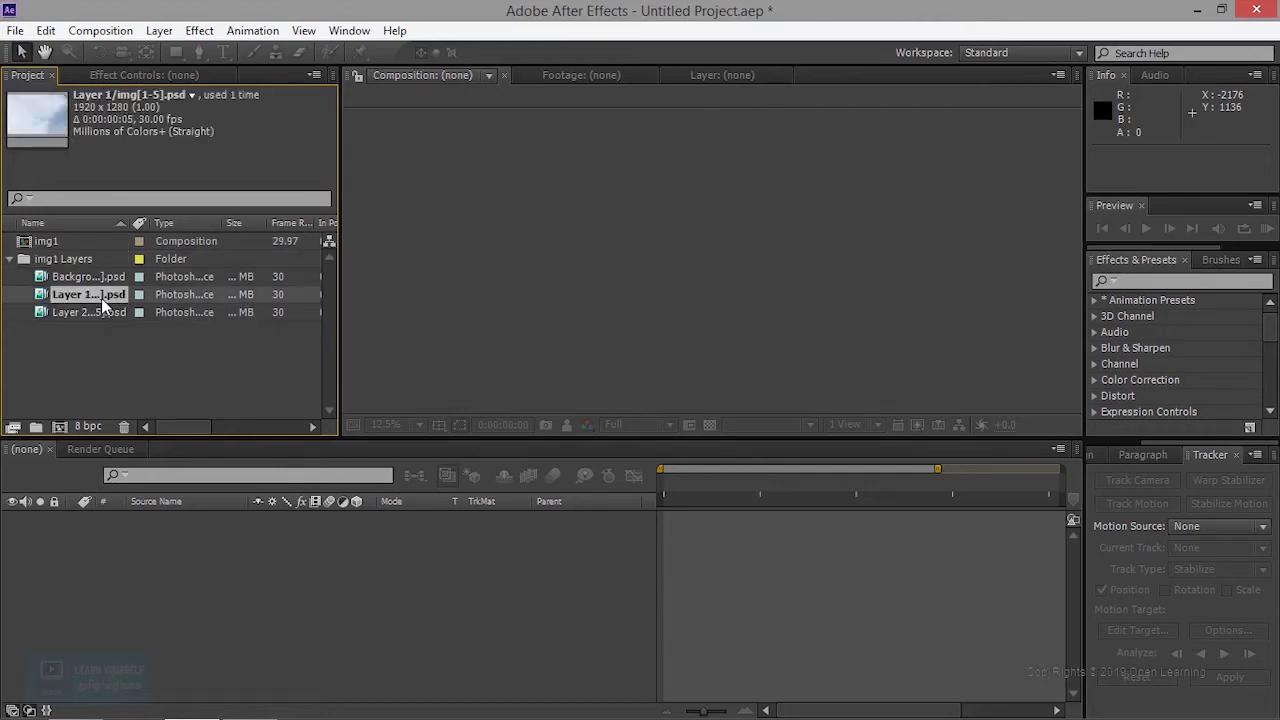
Delete the Background footage from the img1 Layers folder and preview the remaining layers
click(101, 280)
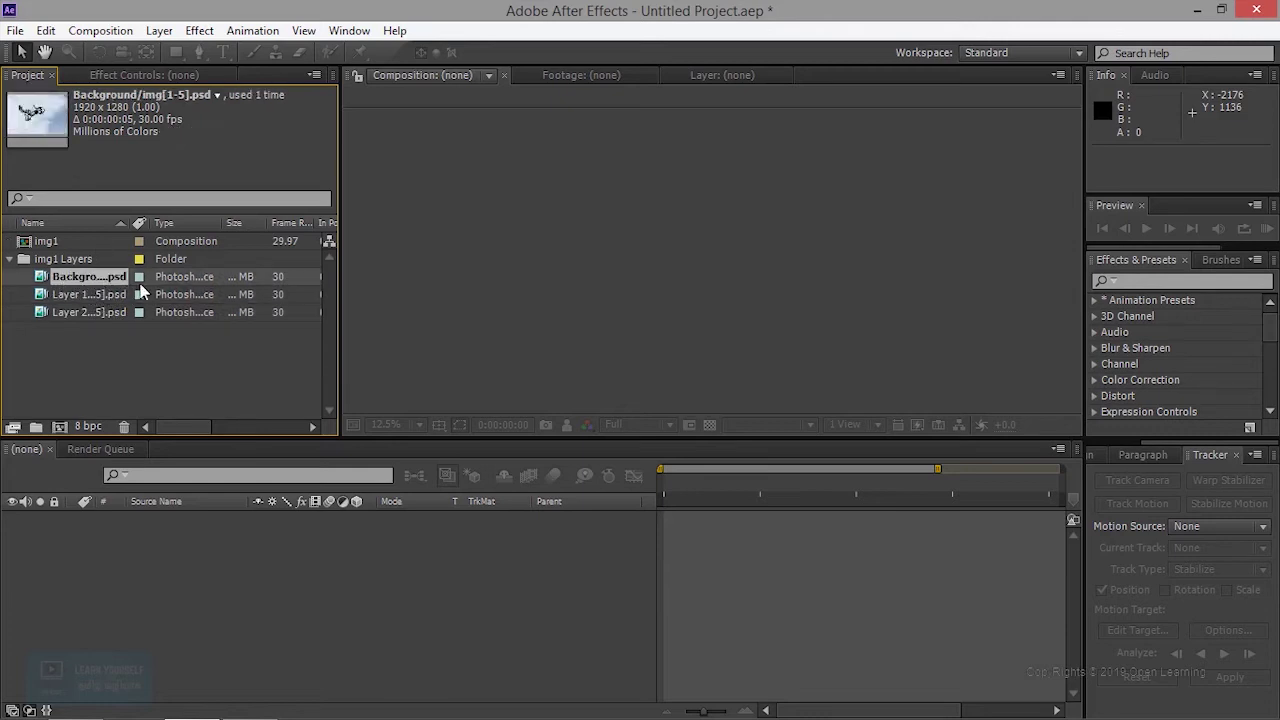
key(Delete)
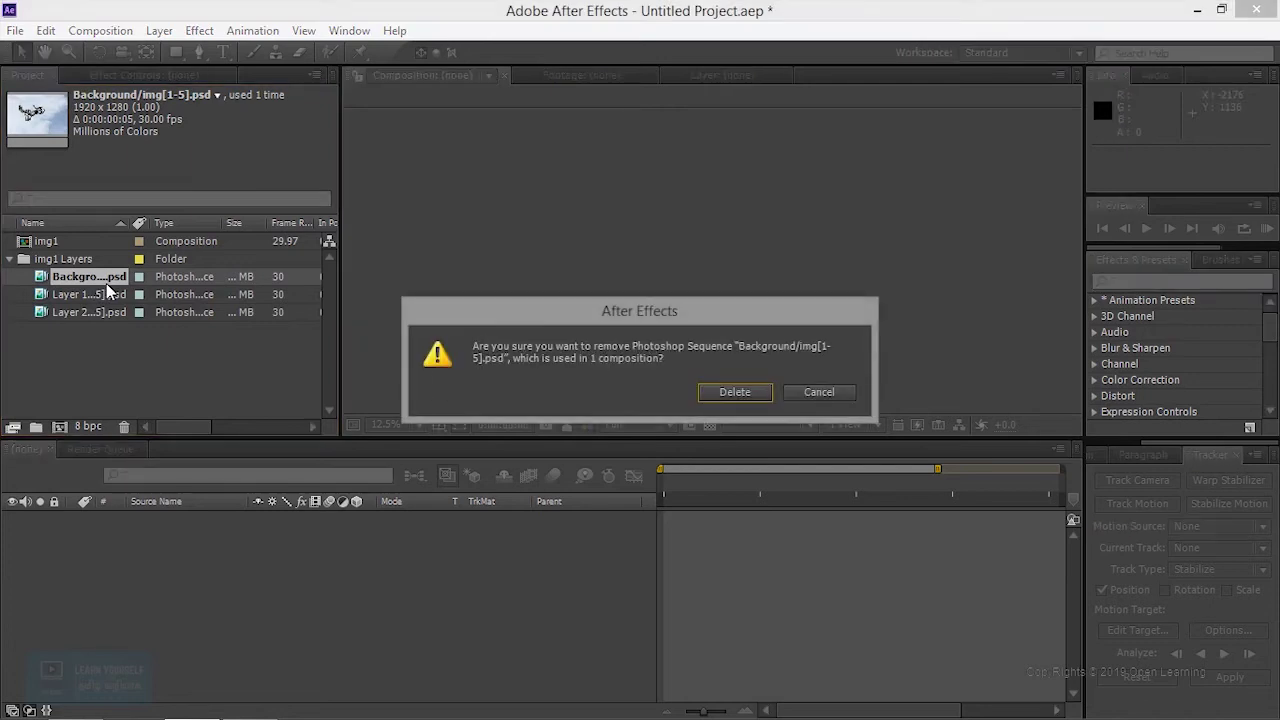
click(708, 391)
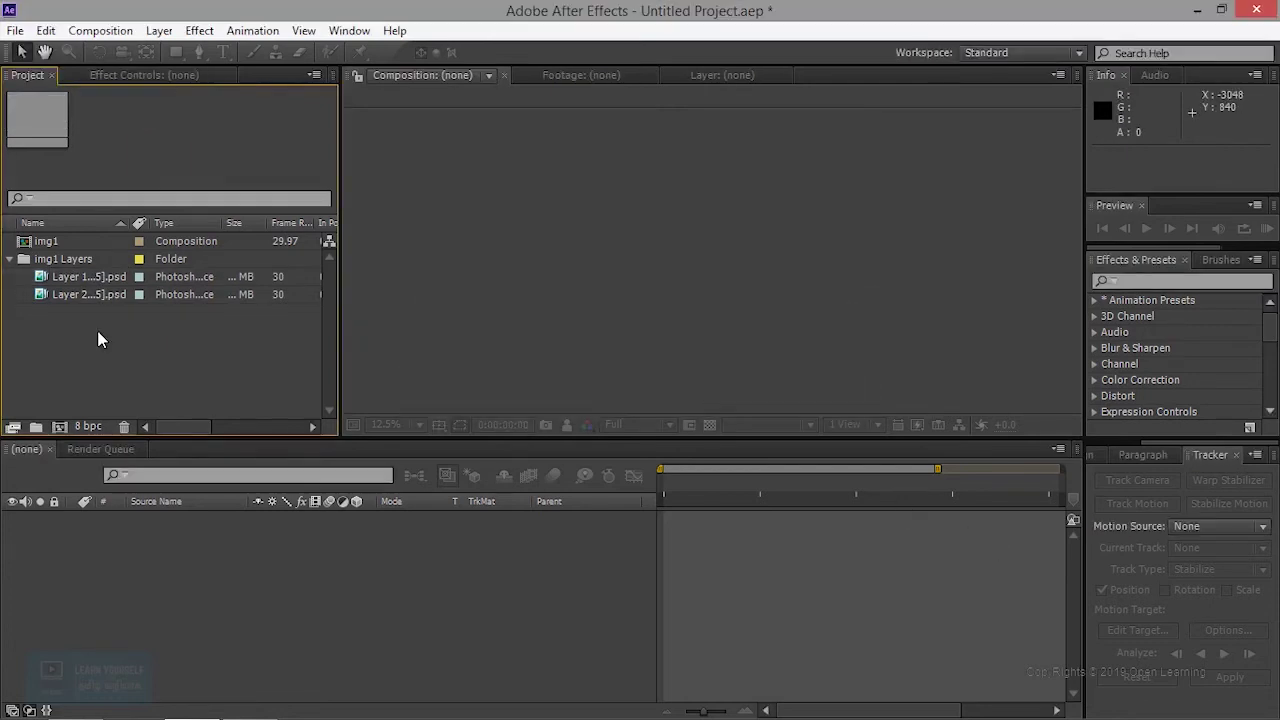
click(68, 282)
click(70, 296)
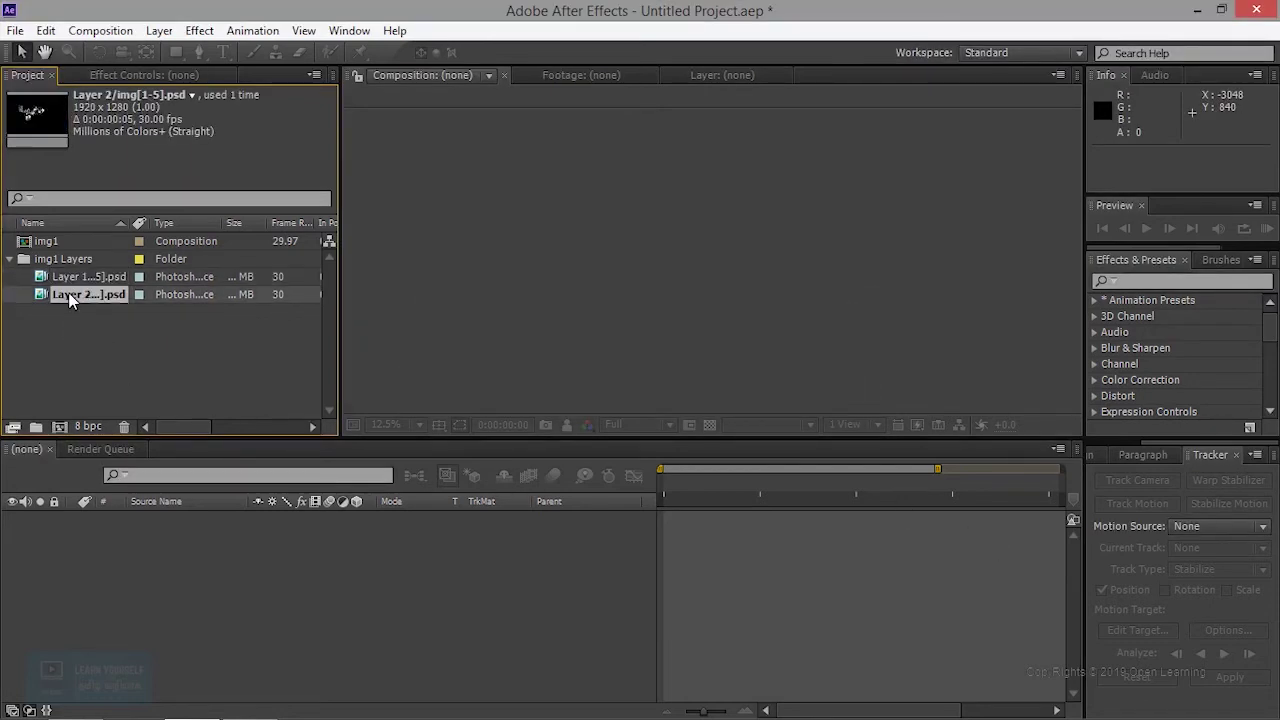
Import img2.psd as Composition - Retain Layer Sizes and collapse the img1 and img2 Layers folders
double_click(136, 345)
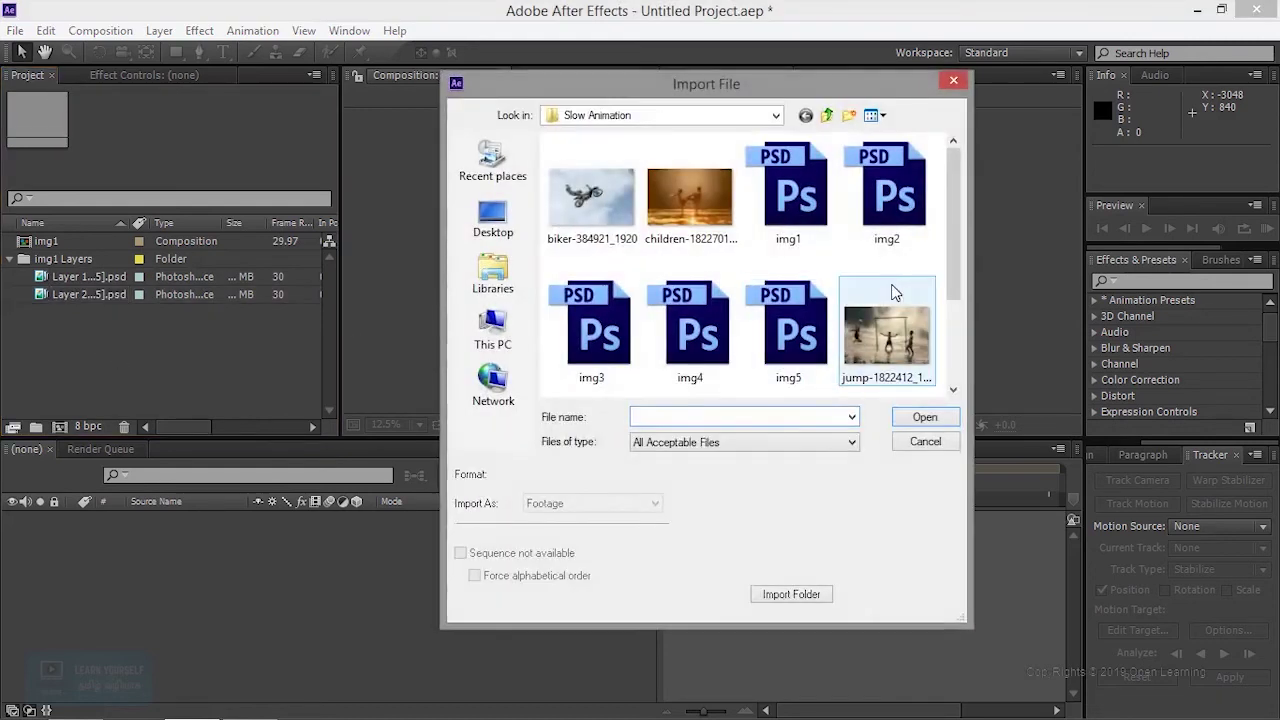
click(895, 225)
click(922, 417)
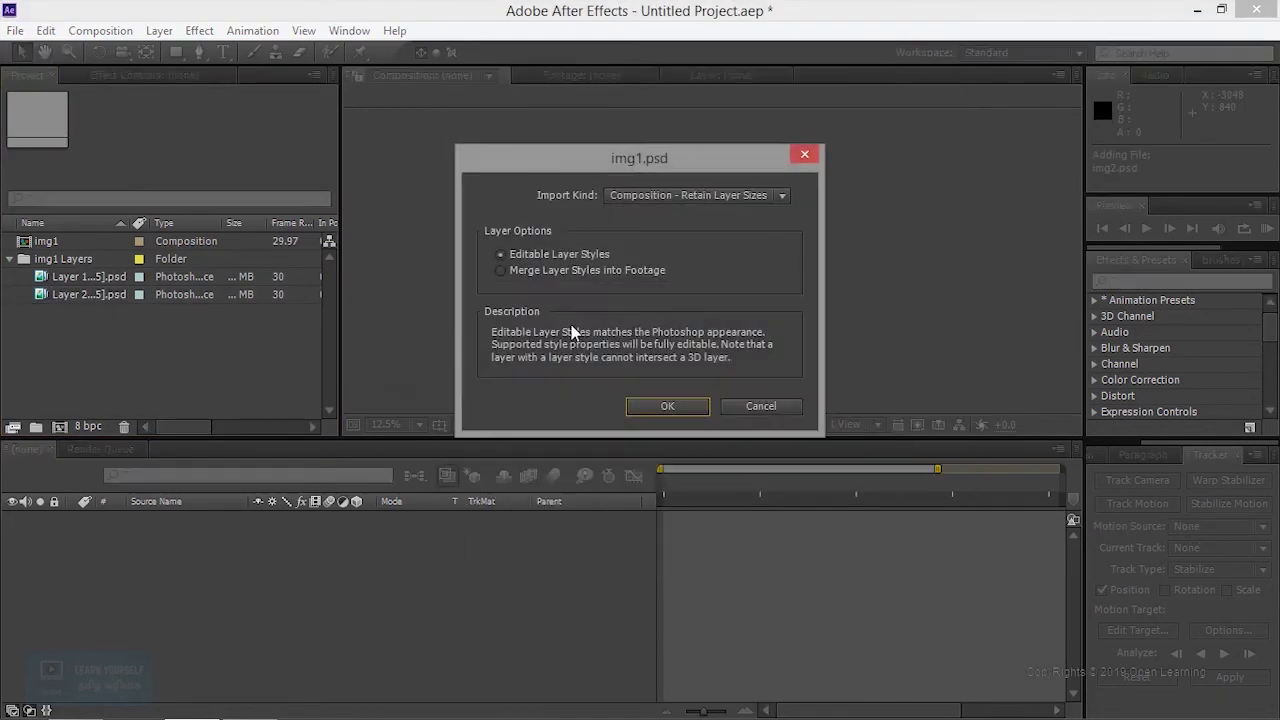
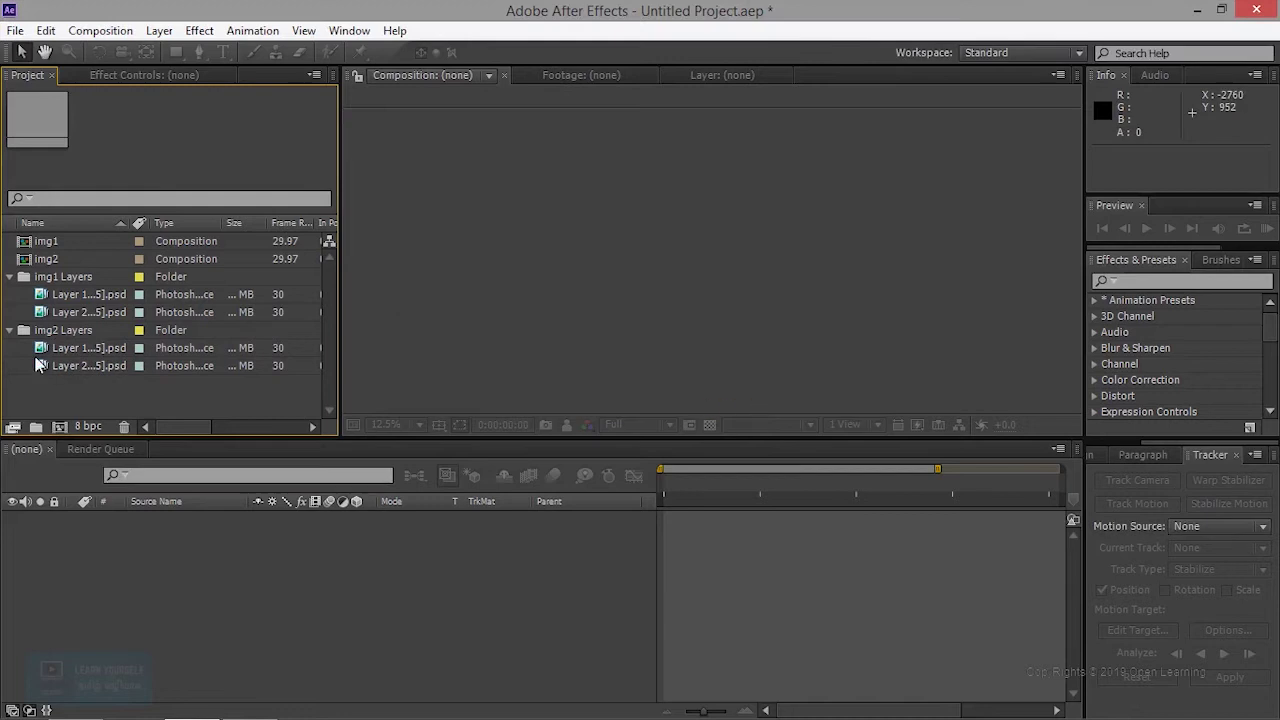
click(11, 330)
click(11, 278)
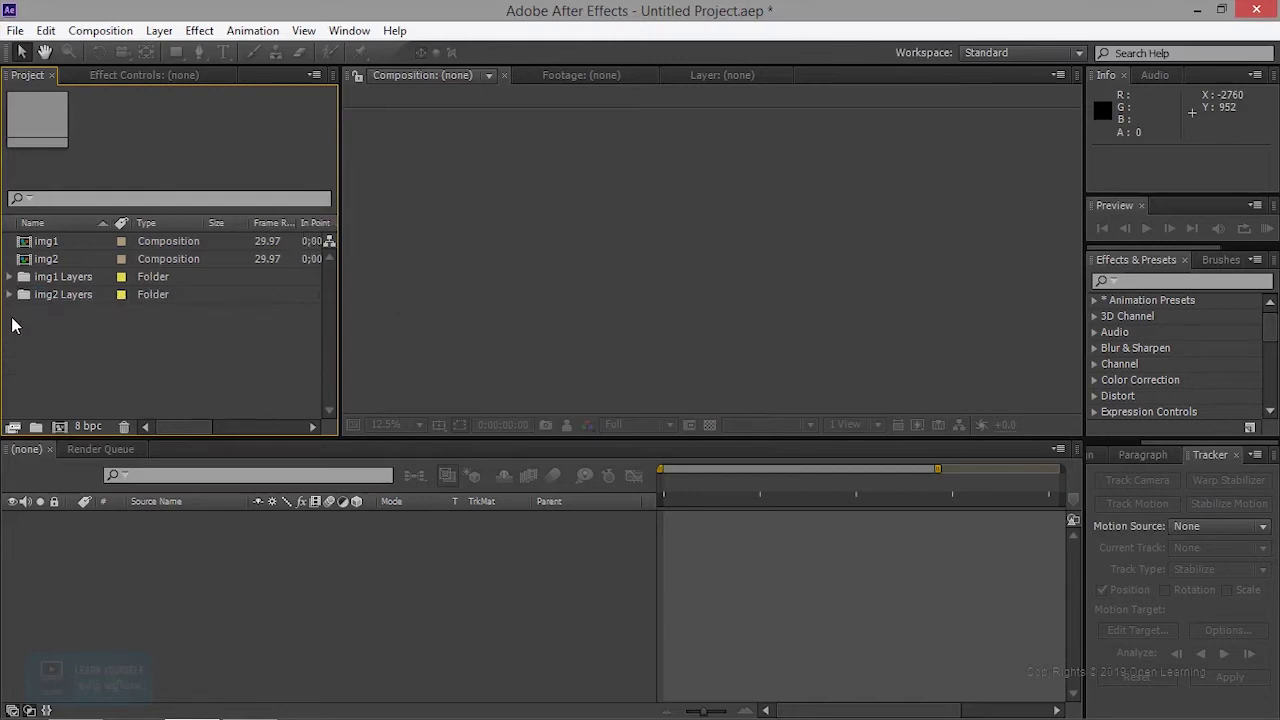
Import img3.psd with the import kind Composition
double_click(138, 362)
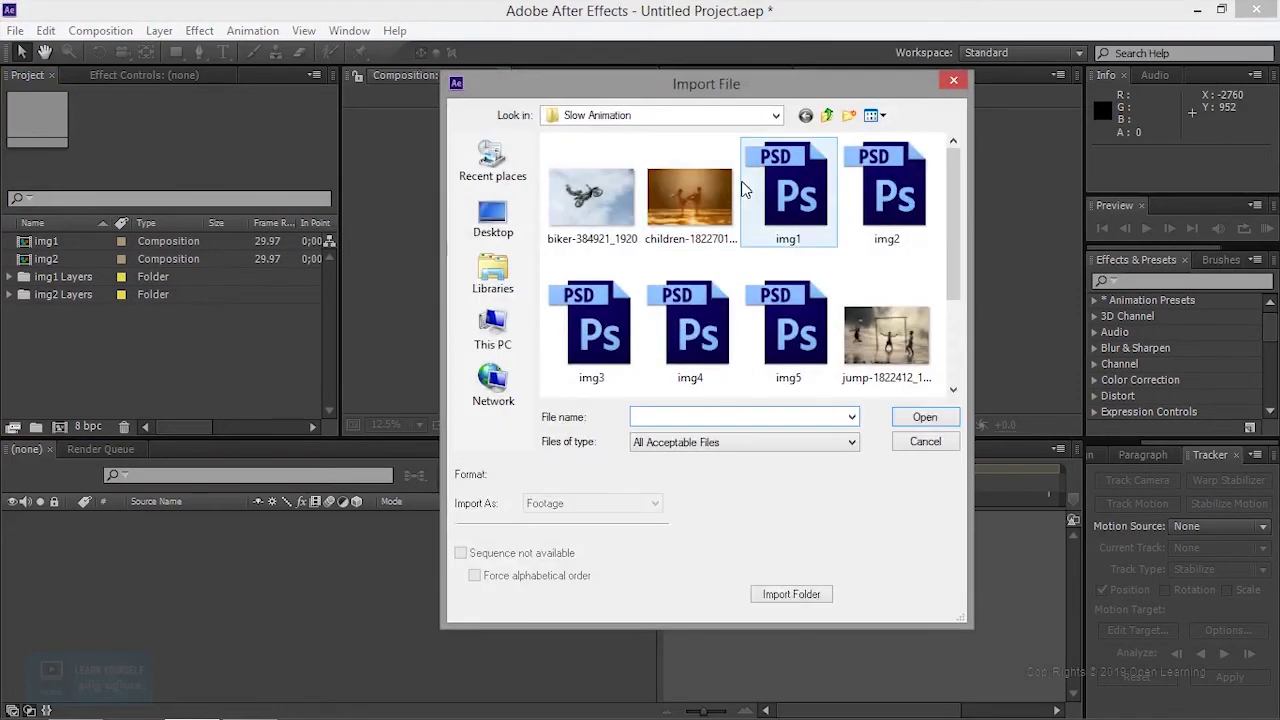
click(591, 330)
click(921, 424)
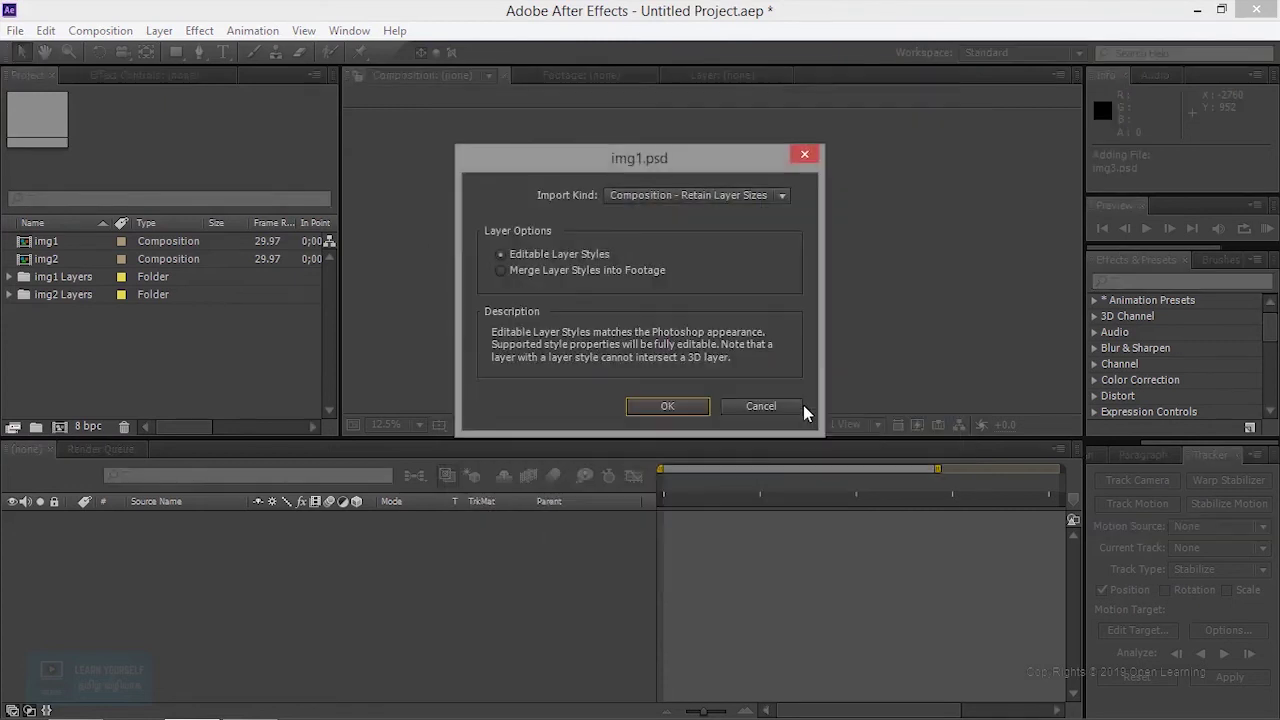
click(699, 196)
click(699, 238)
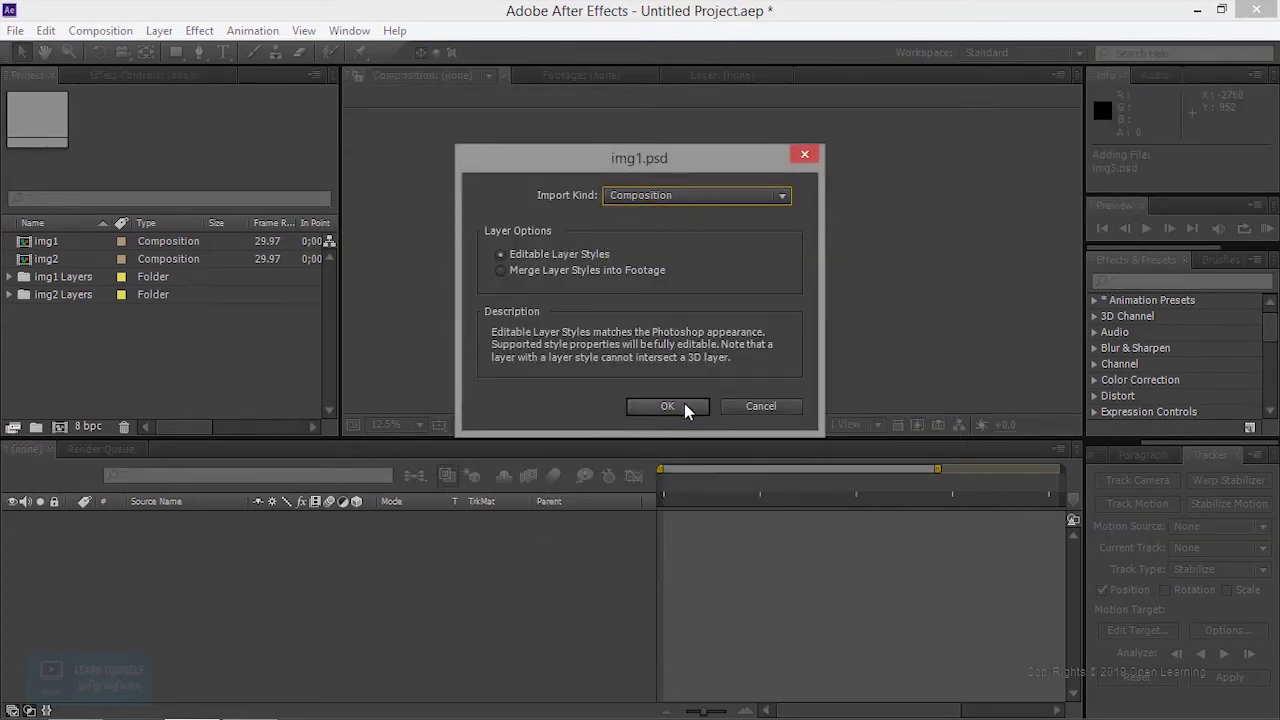
click(682, 404)
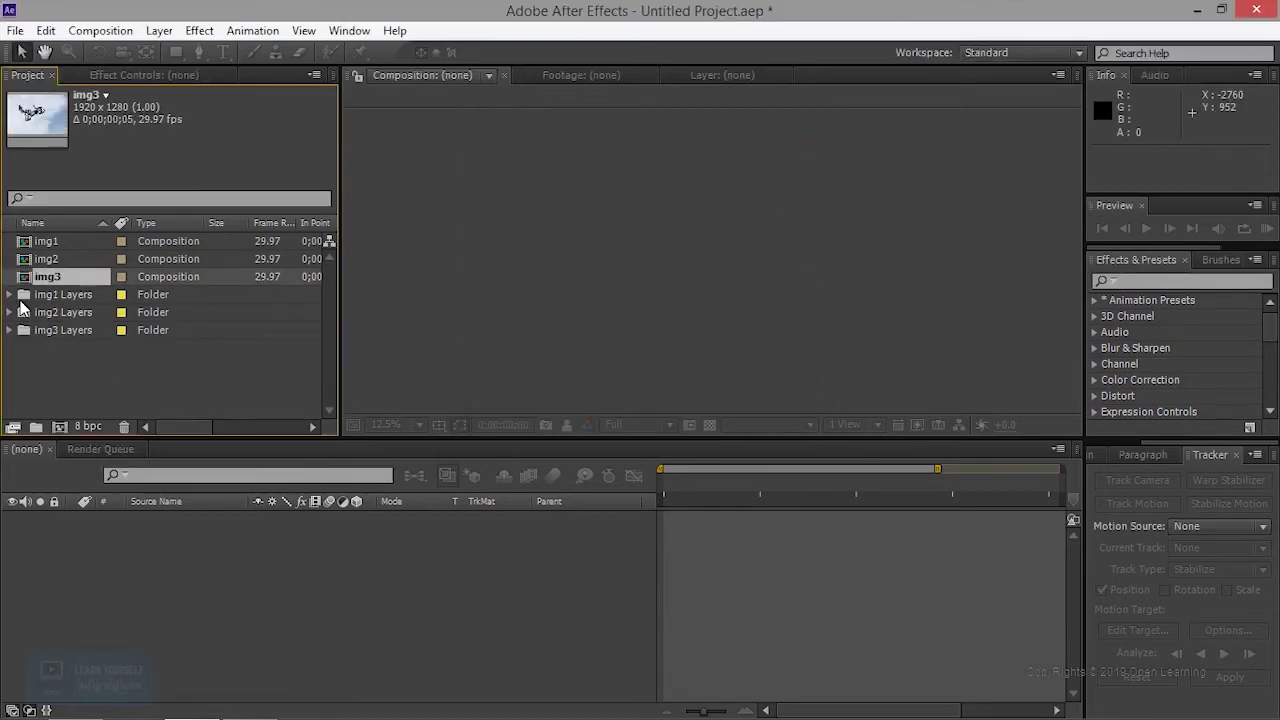
Compare the footage inside the img1, img2 and img3 Layers folders and the previews of the three compositions
click(9, 331)
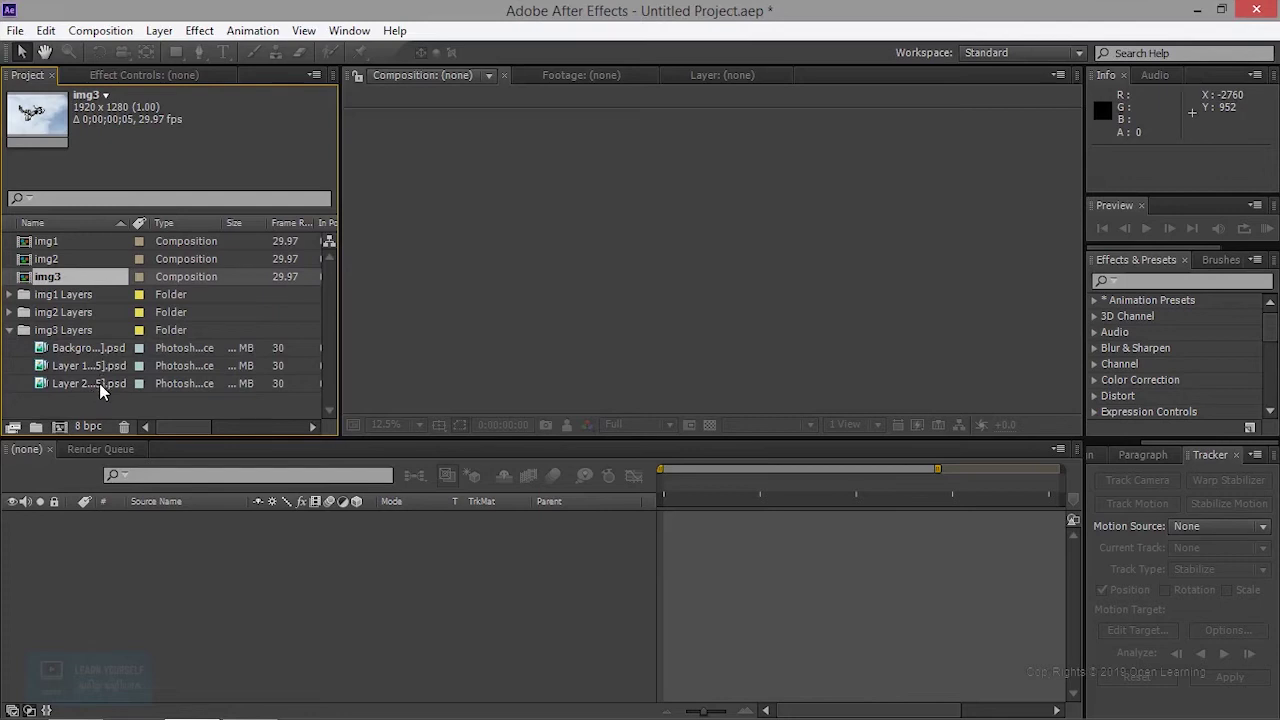
click(105, 352)
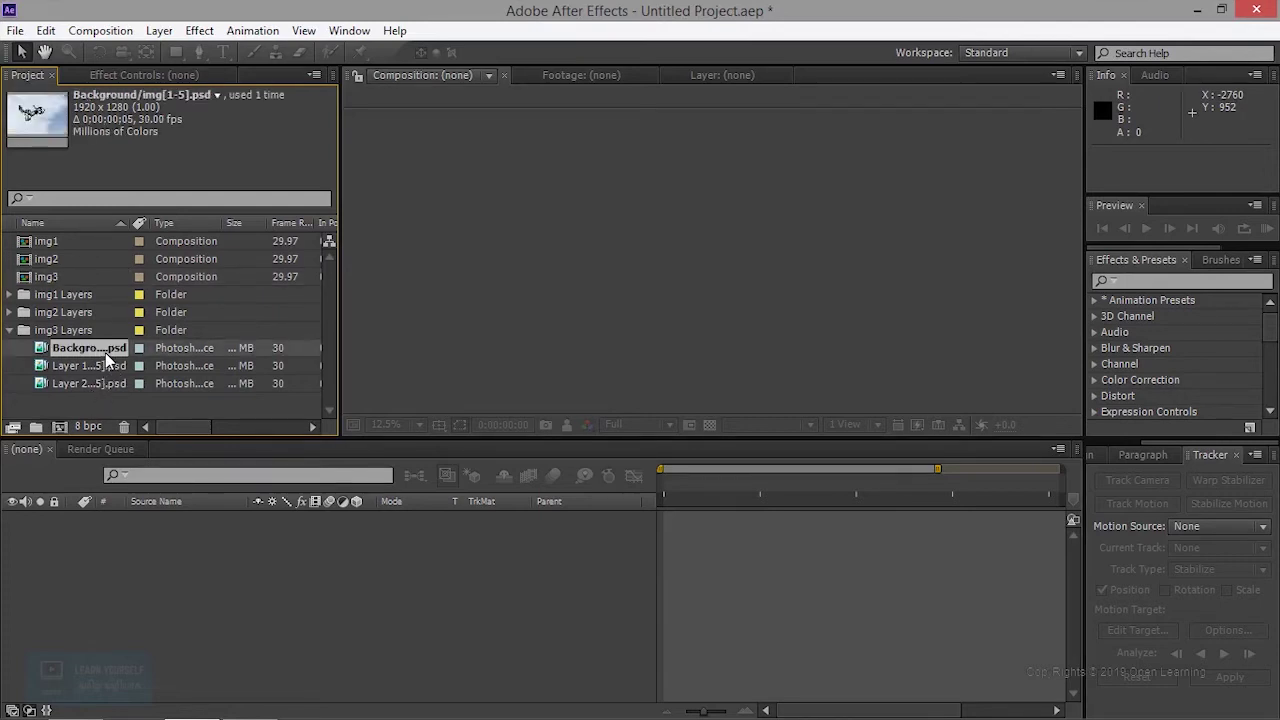
click(9, 313)
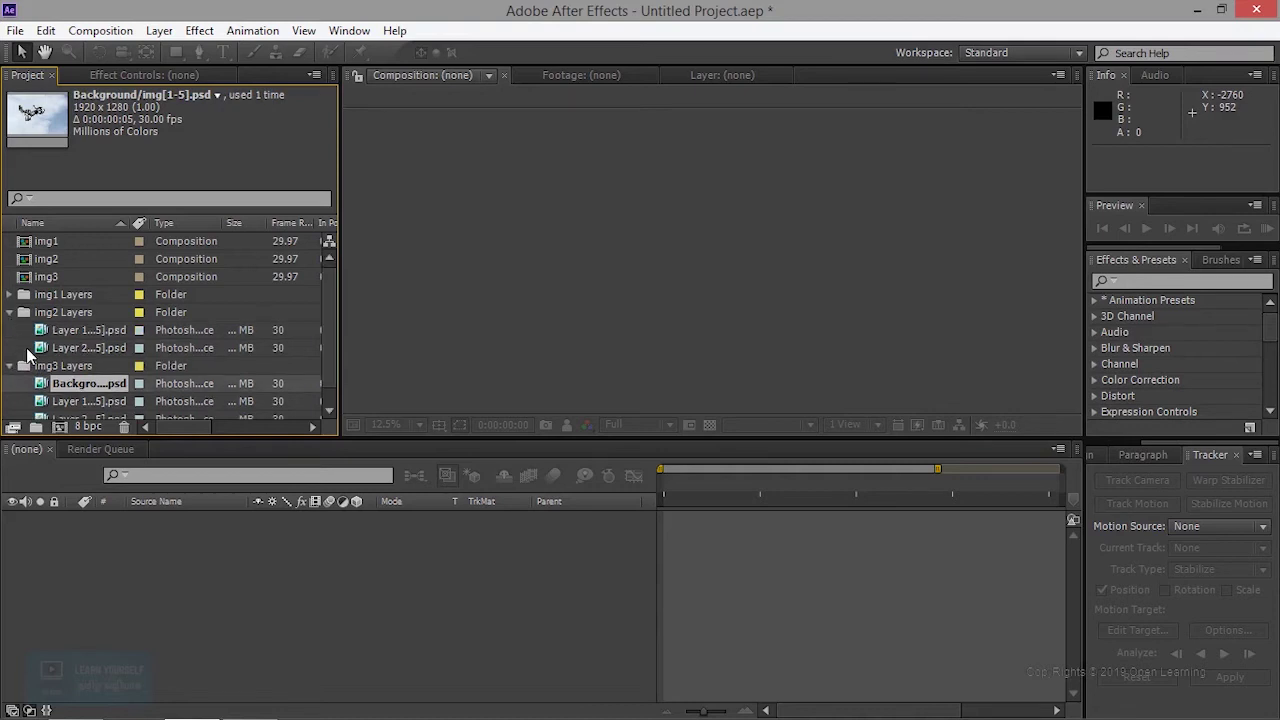
click(9, 295)
click(85, 313)
click(85, 330)
scroll(78, 365, down, 1)
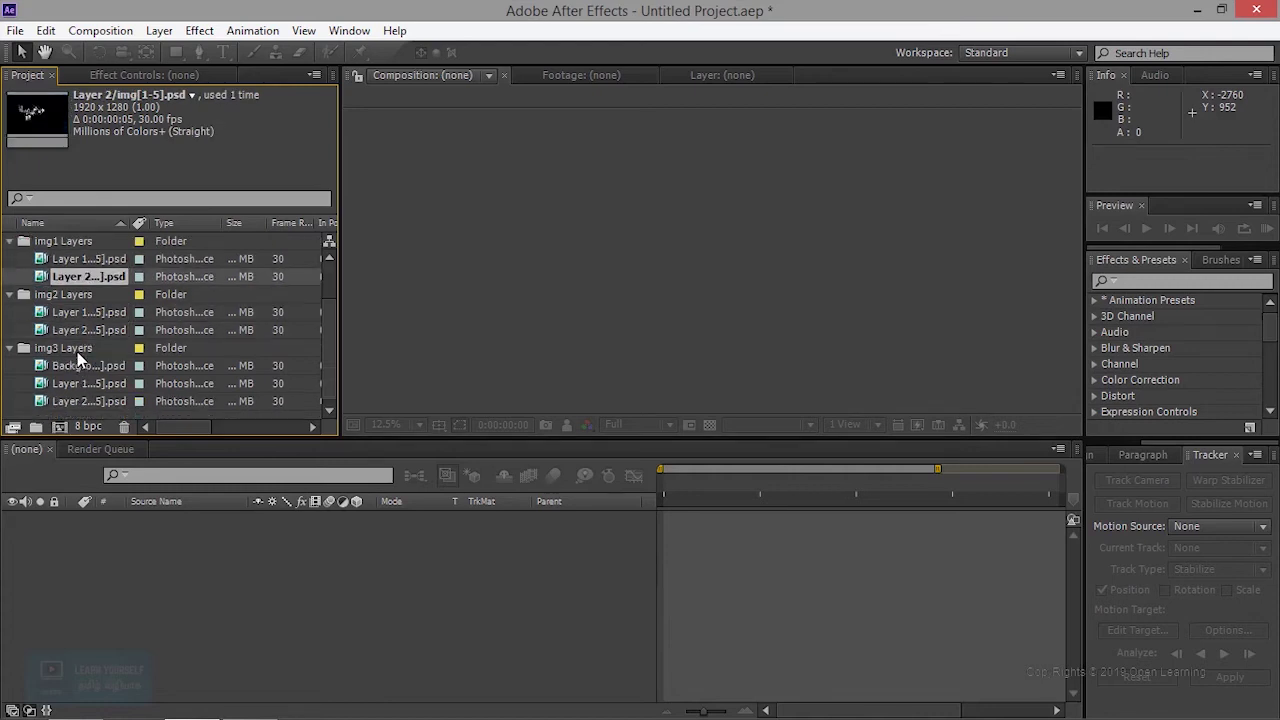
click(82, 312)
click(79, 331)
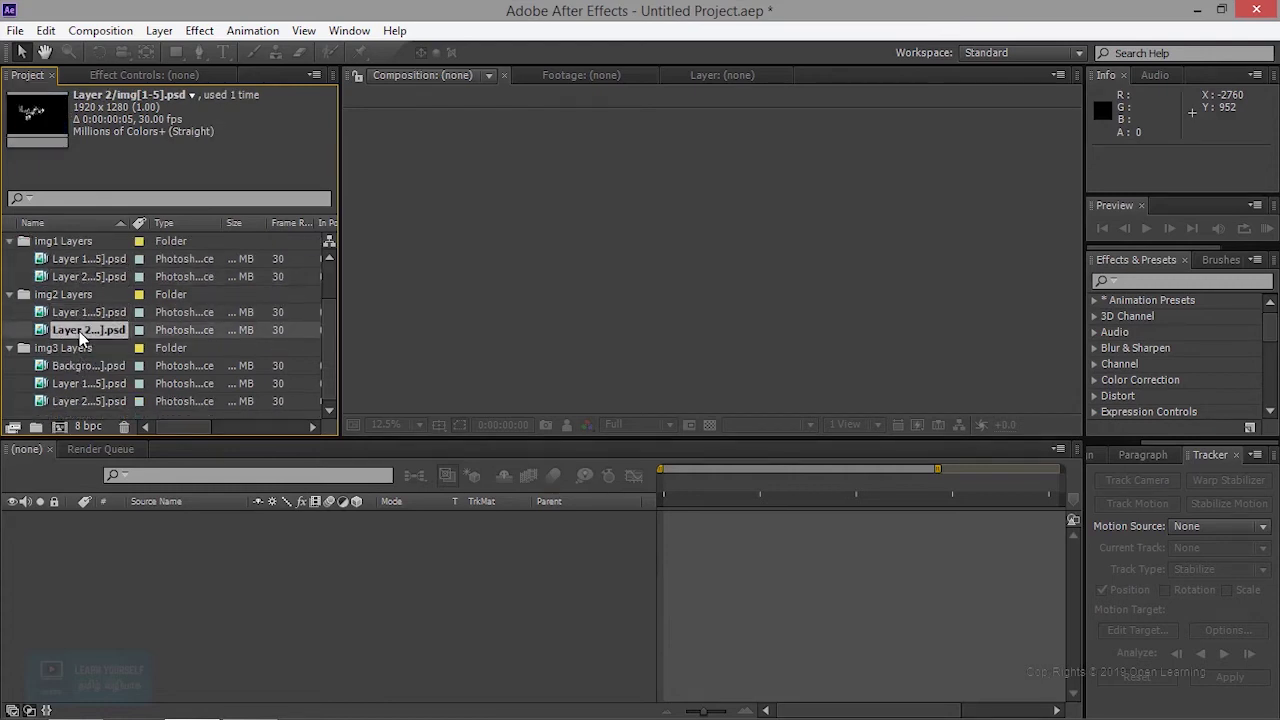
click(97, 367)
click(85, 383)
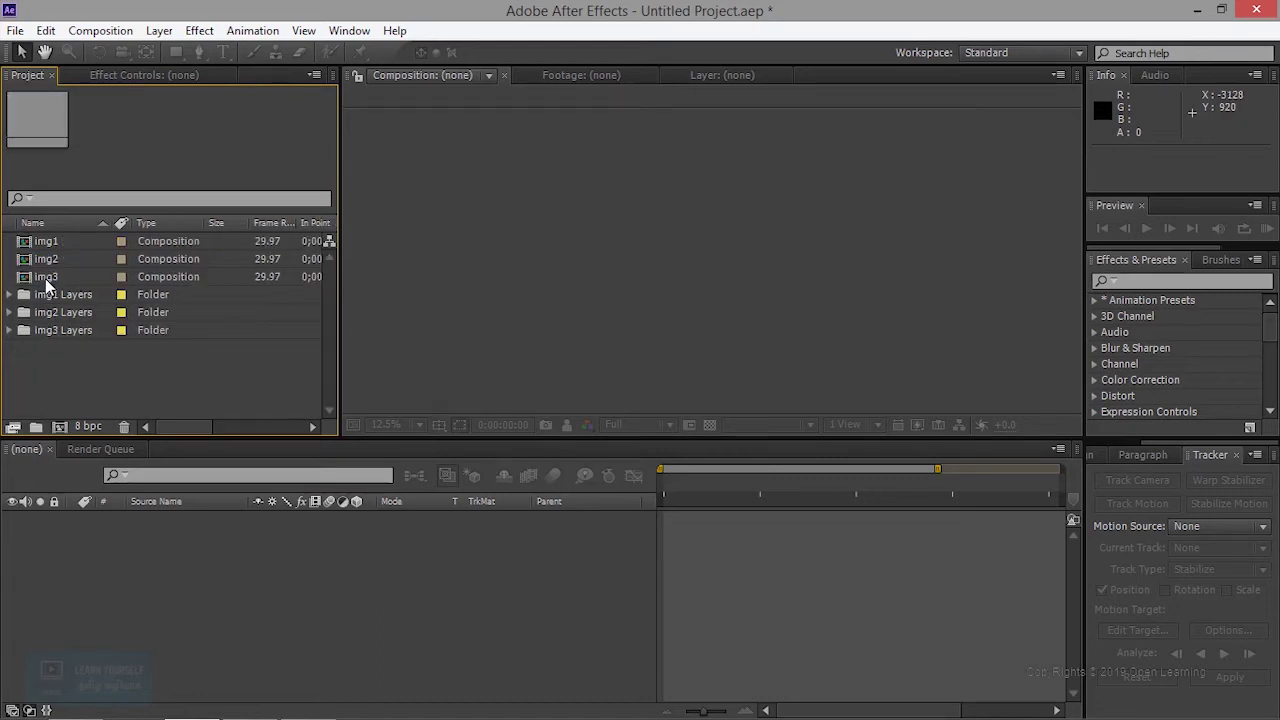
click(45, 277)
click(52, 259)
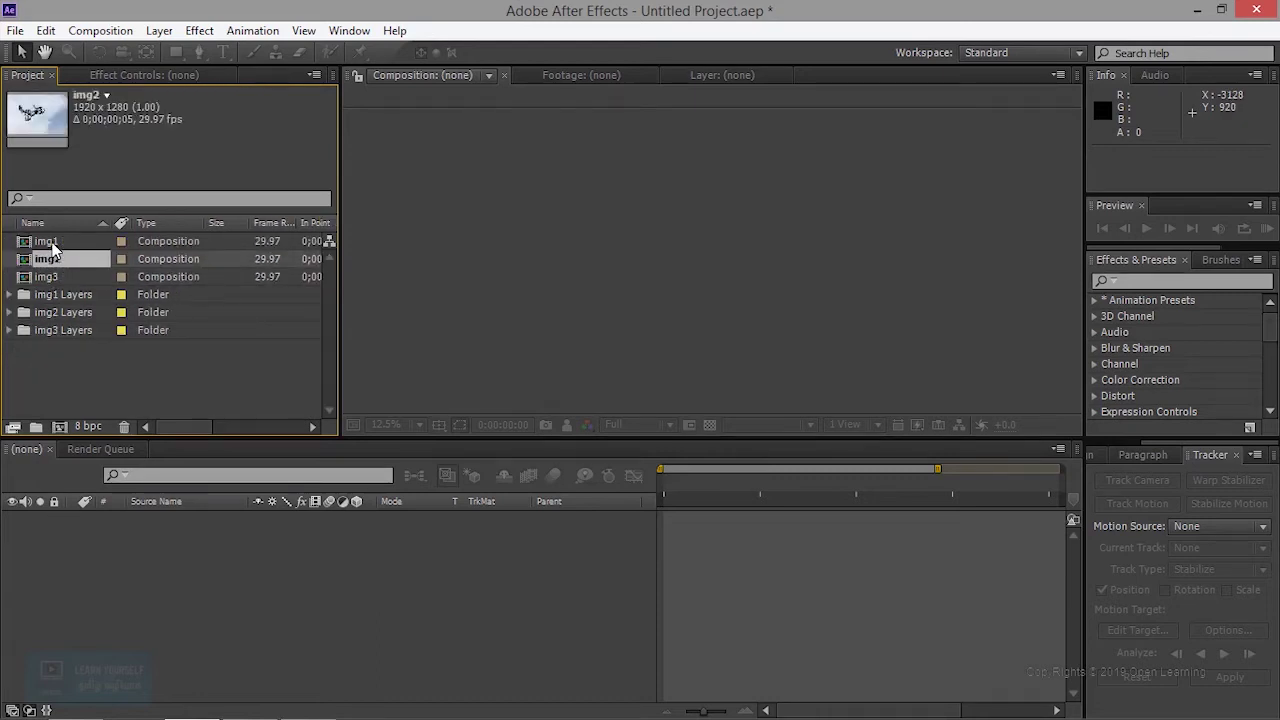
click(48, 243)
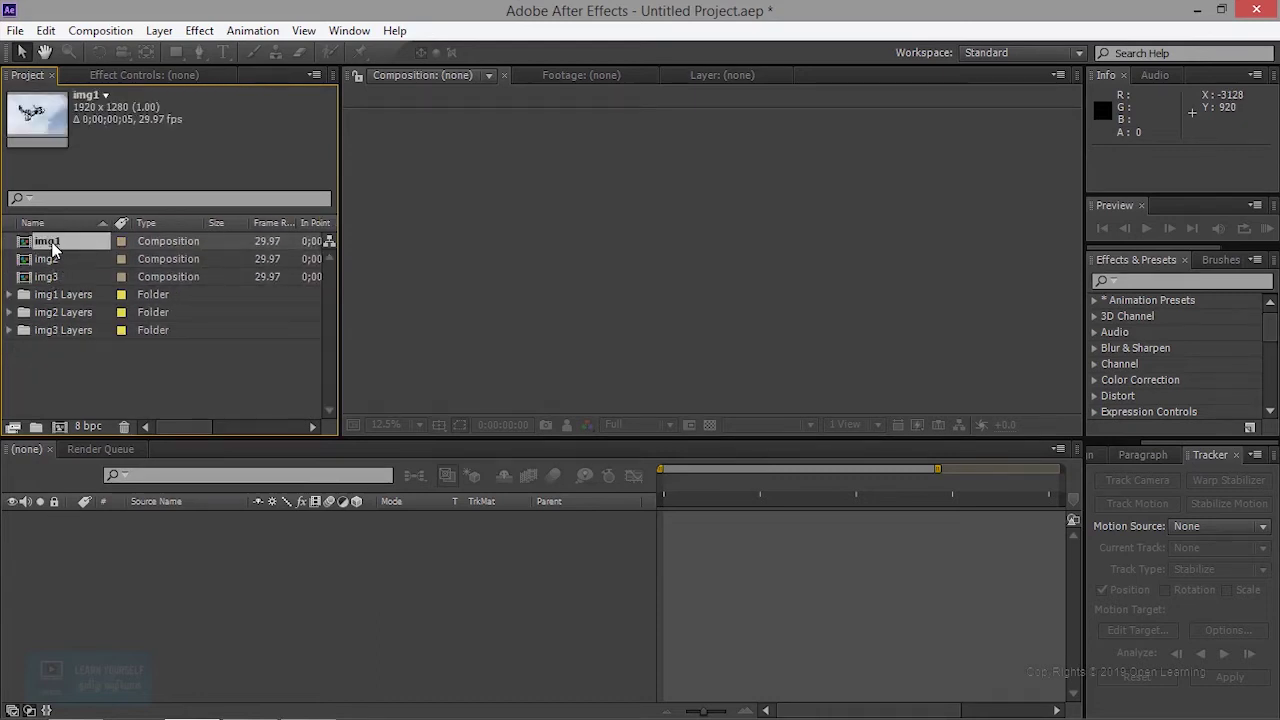
double_click(47, 376)
click(790, 215)
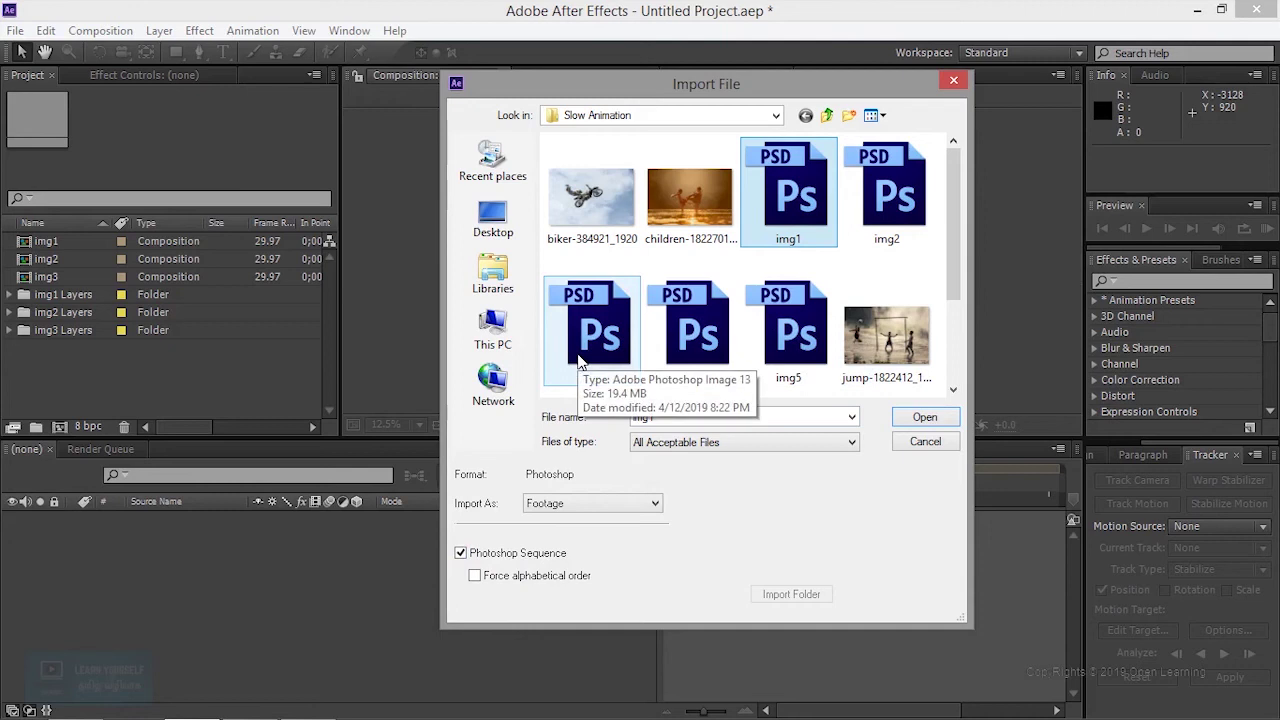
click(925, 442)
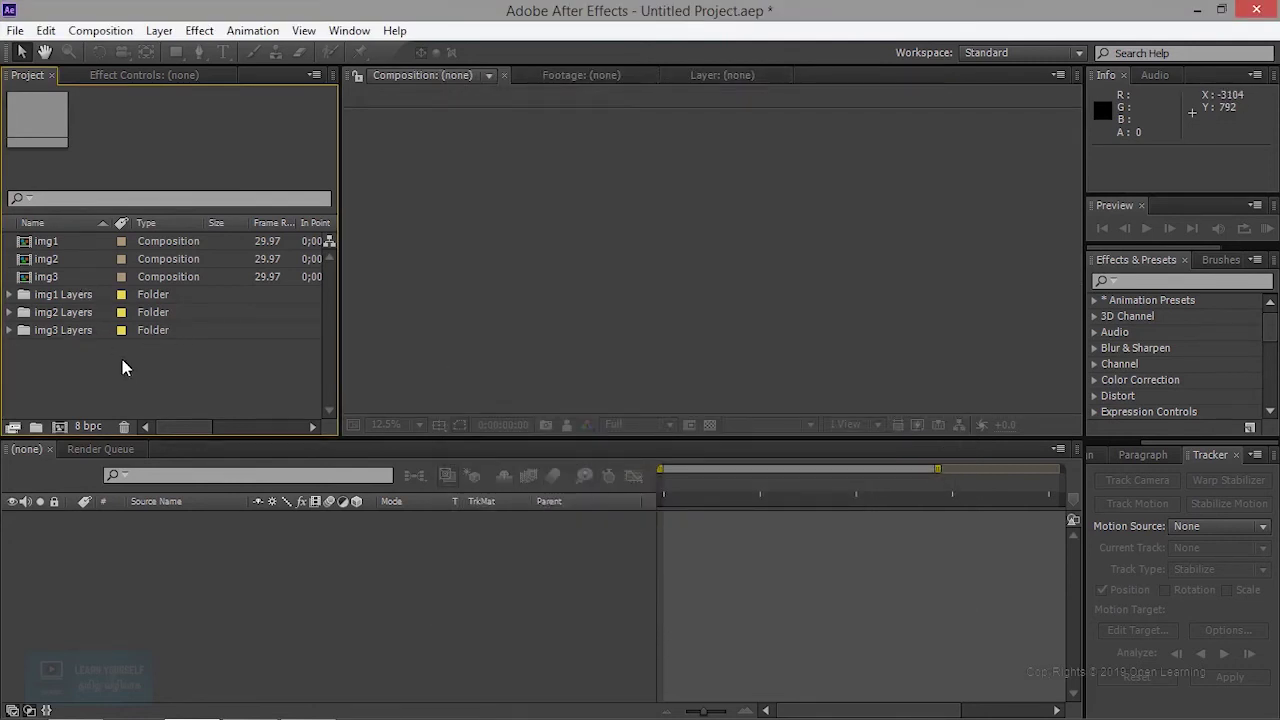
Delete all imported compositions and layer folders from the project
drag(118, 362, 14, 230)
click(124, 427)
click(735, 393)
Import img1.psd with the import kind Composition and editable layer styles
key(ctrl+i)
click(788, 190)
click(514, 555)
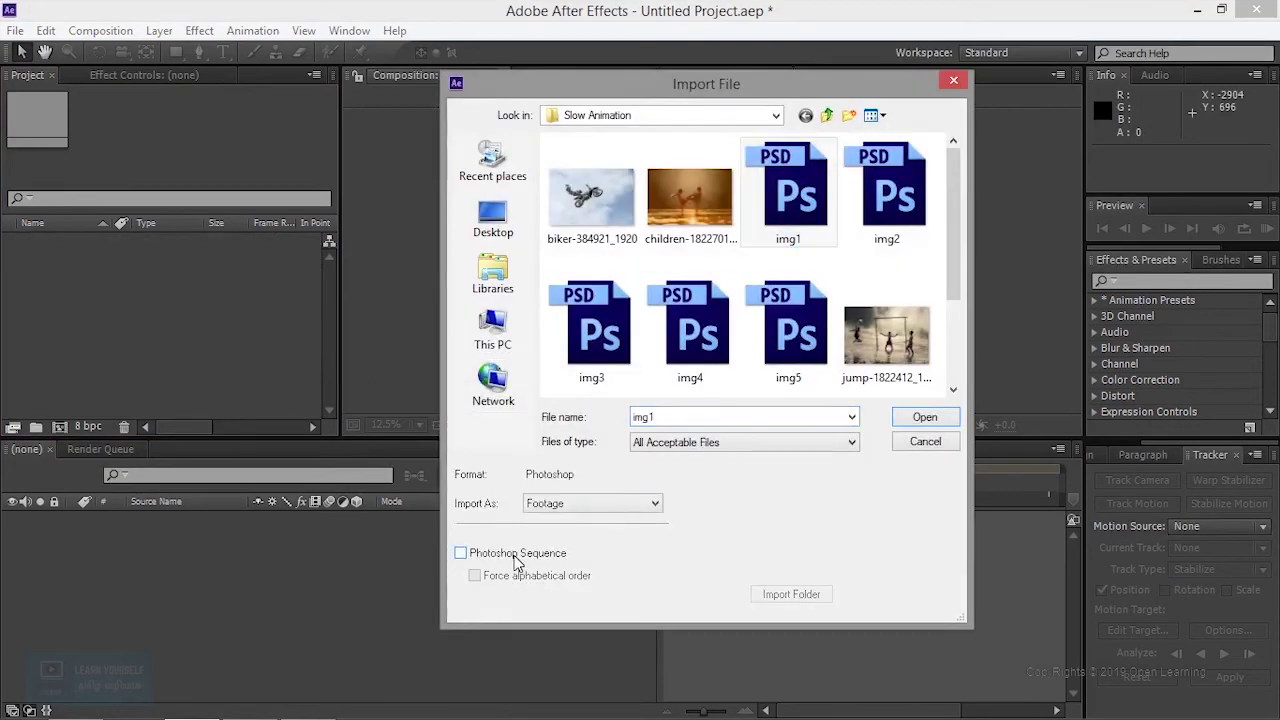
click(922, 418)
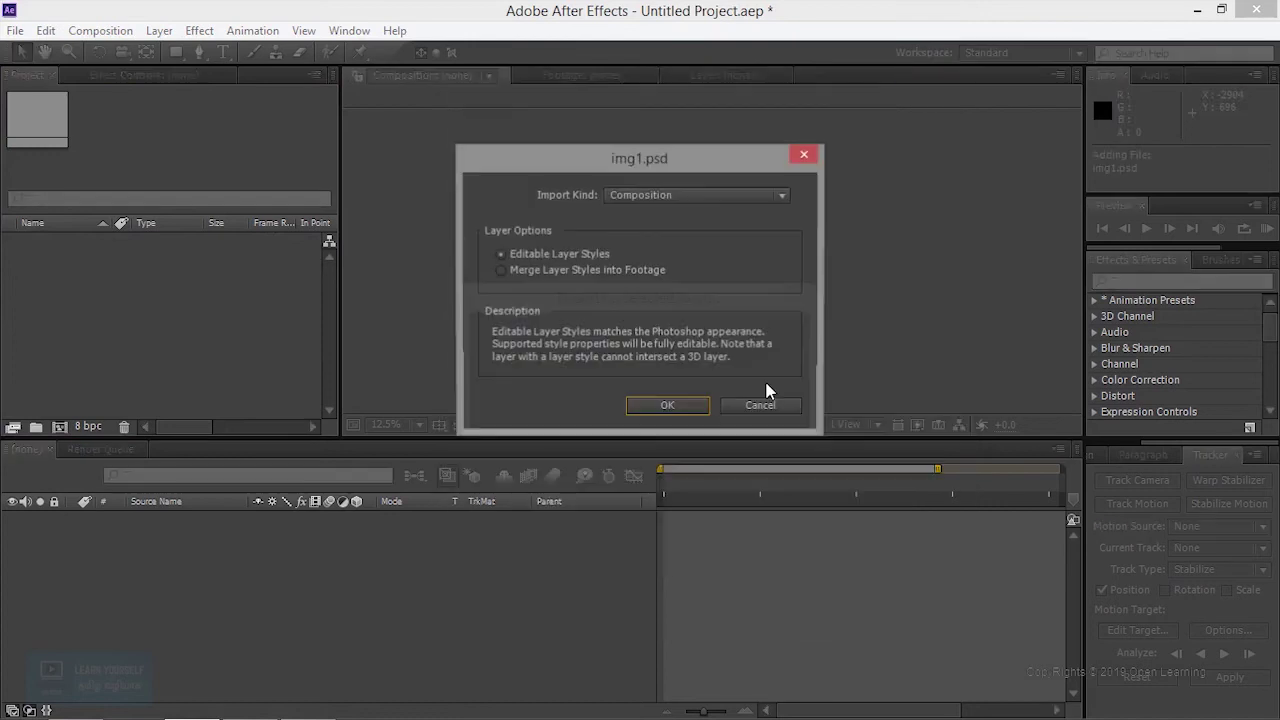
click(676, 198)
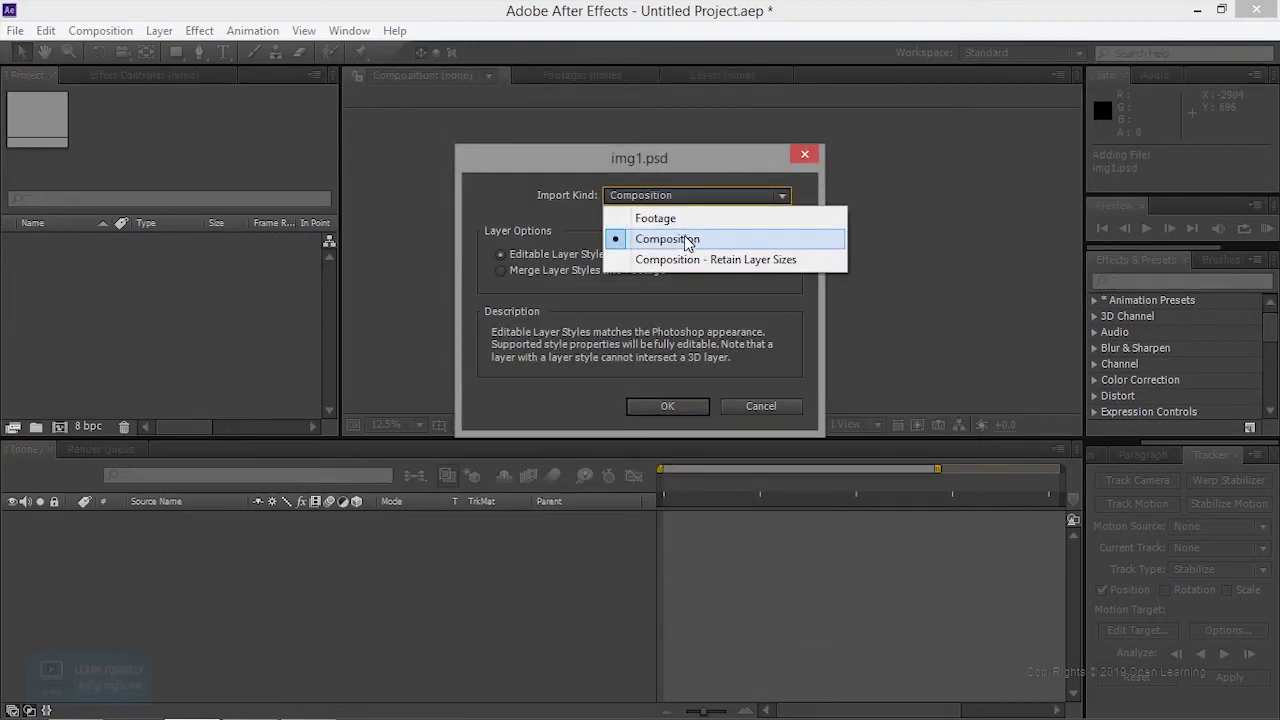
click(684, 250)
click(682, 407)
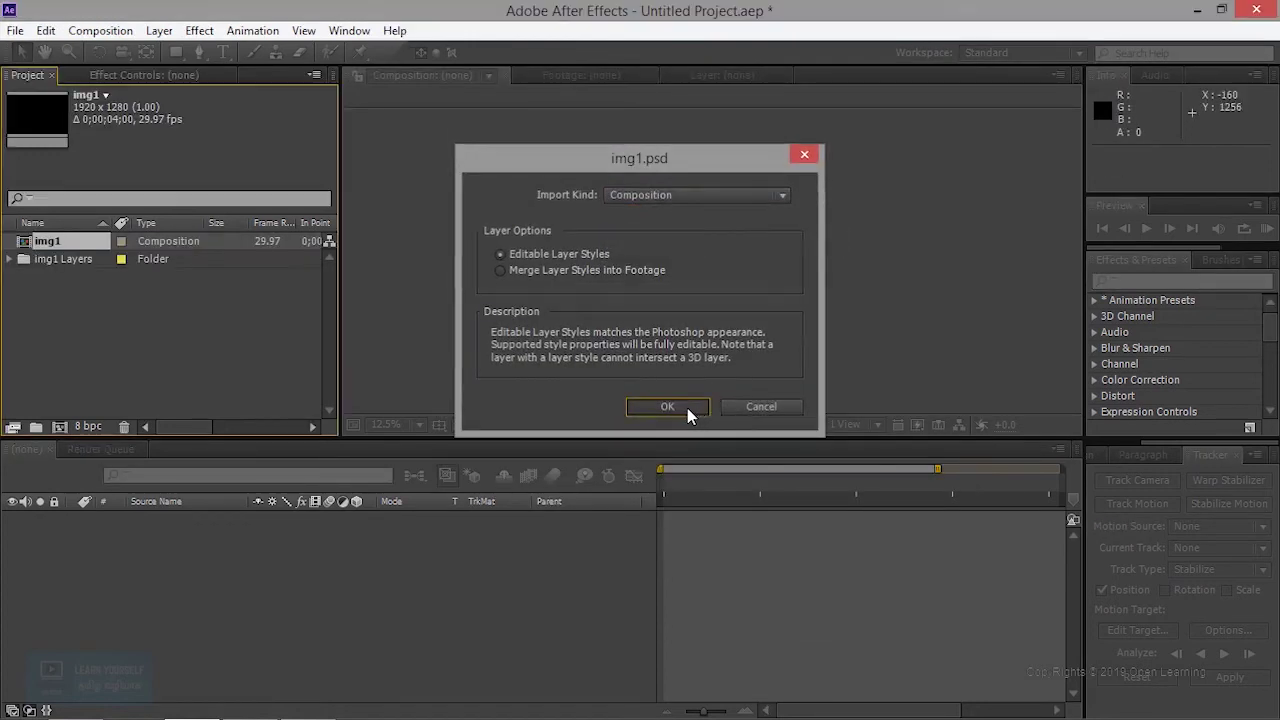
Delete the Background footage from the img1 Layers folder
click(10, 260)
click(97, 278)
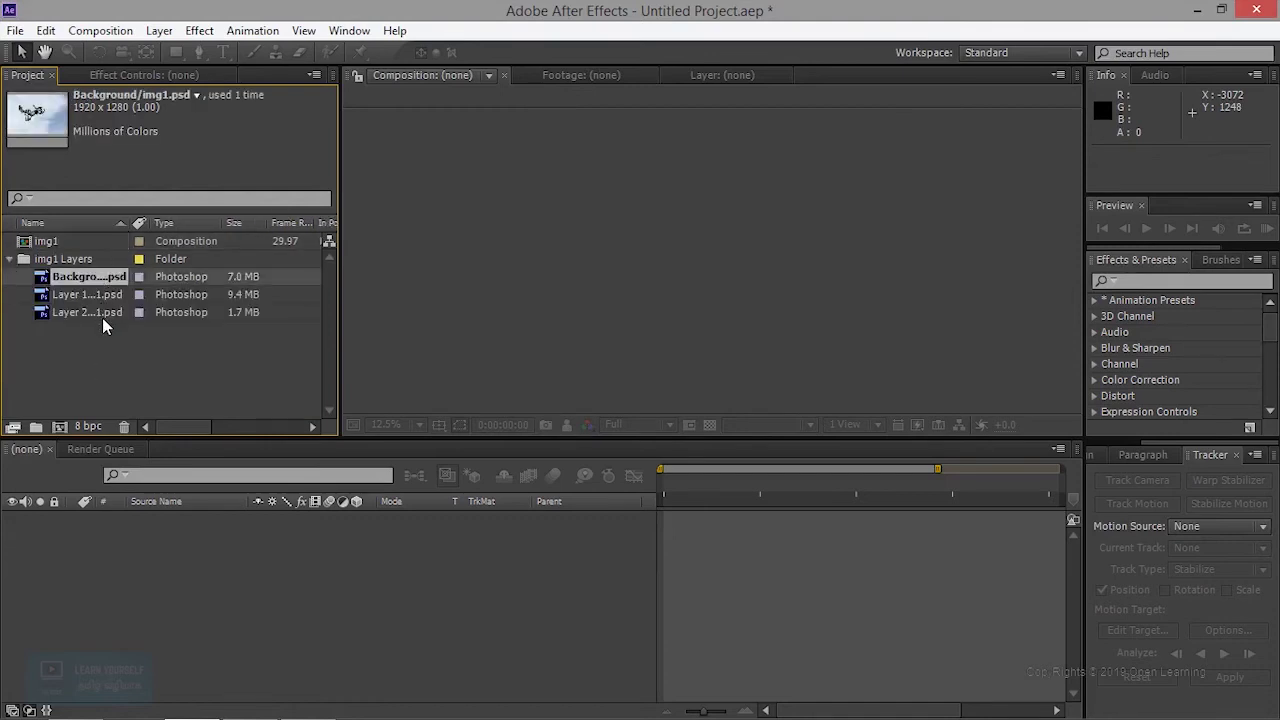
key(Delete)
click(767, 393)
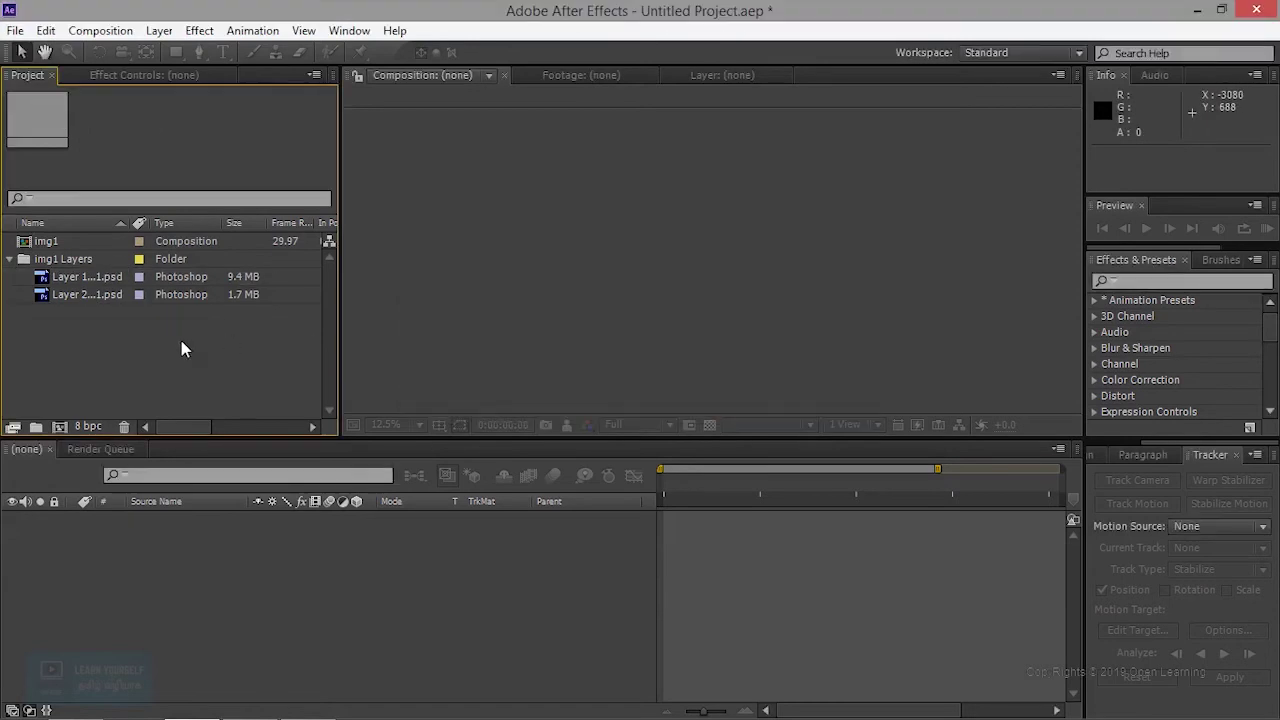
Import img2.psd with the import kind Composition and editable layer styles
double_click(87, 339)
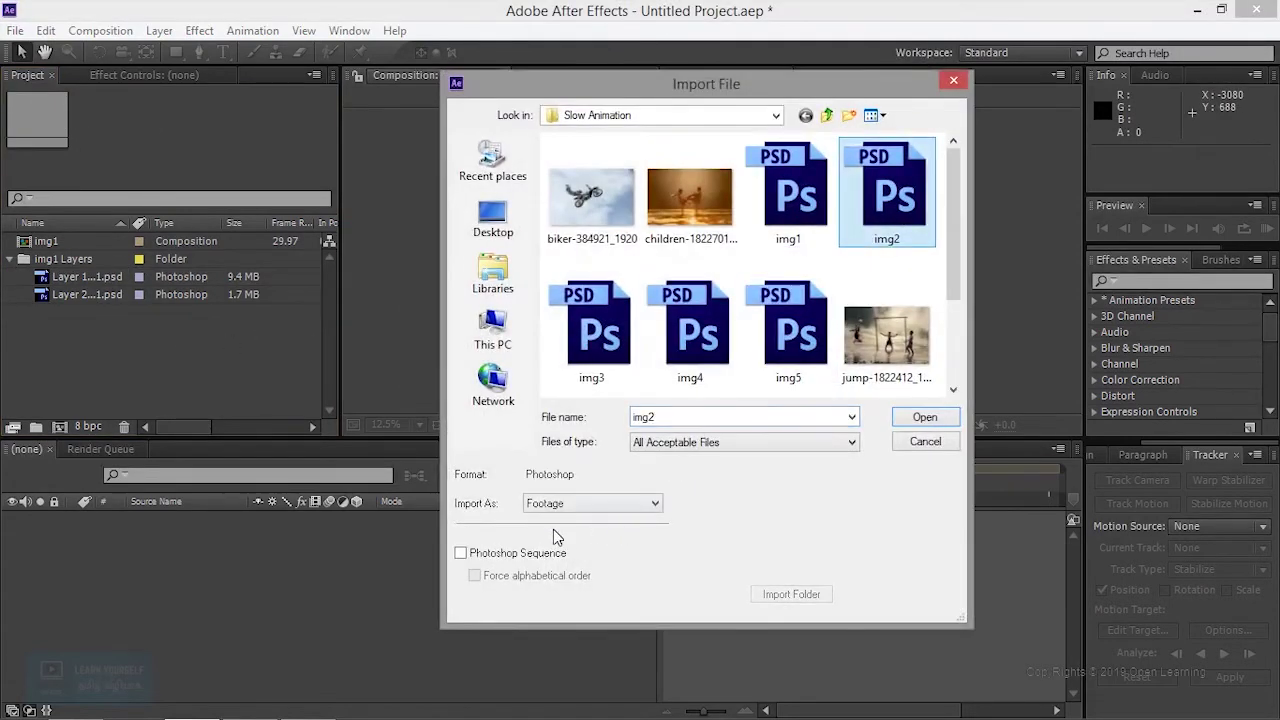
click(905, 418)
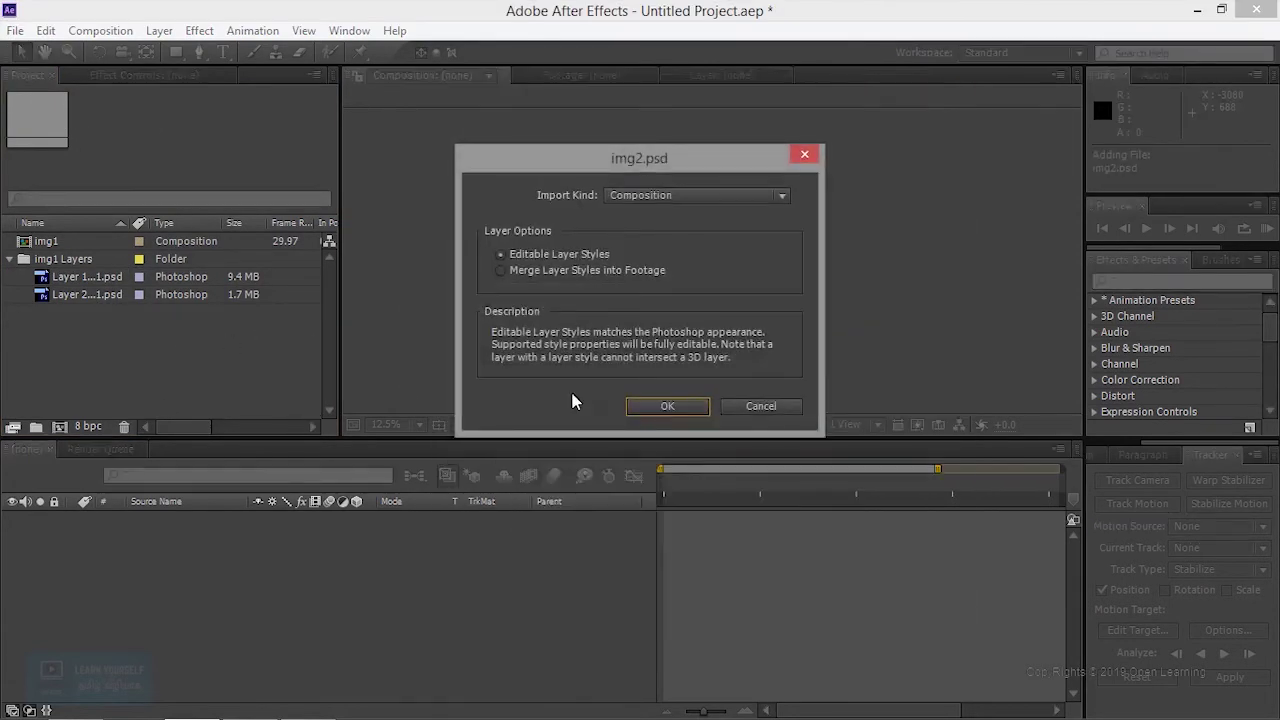
click(678, 402)
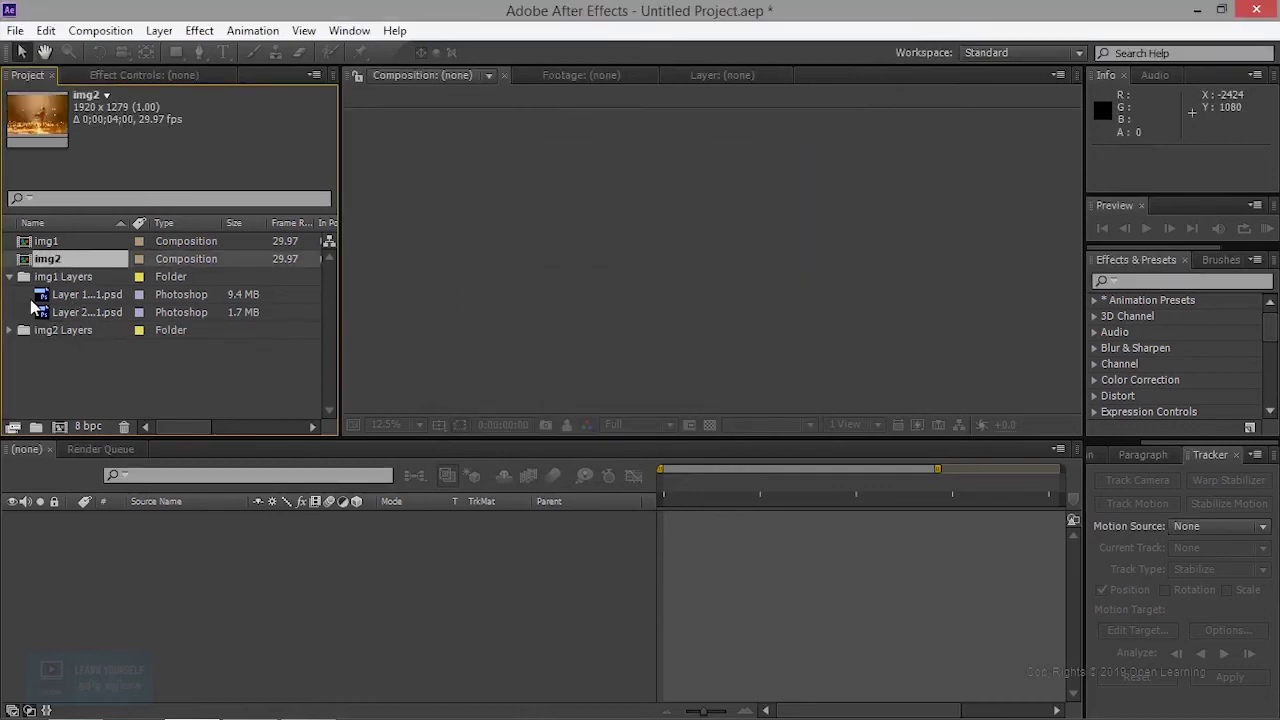
Preview each footage item in the img2 Layers folder, and collapse the img1 and img2 Layers folders
click(10, 331)
click(96, 336)
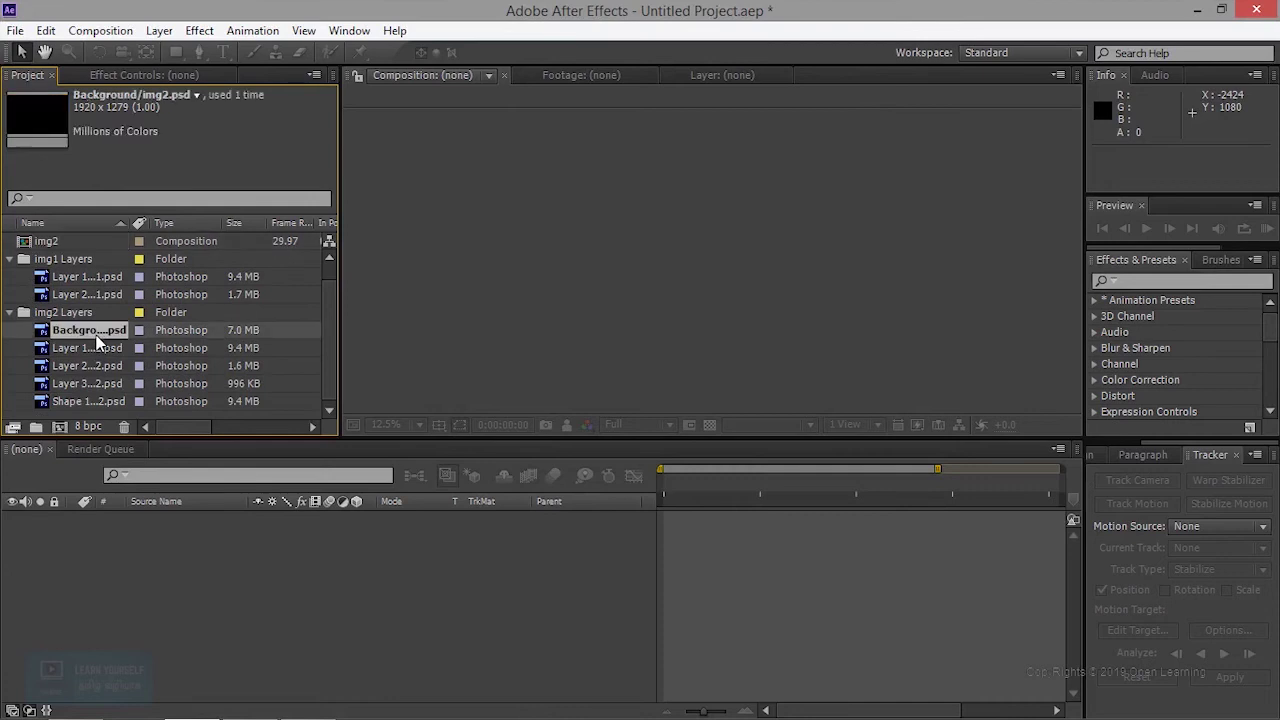
click(92, 350)
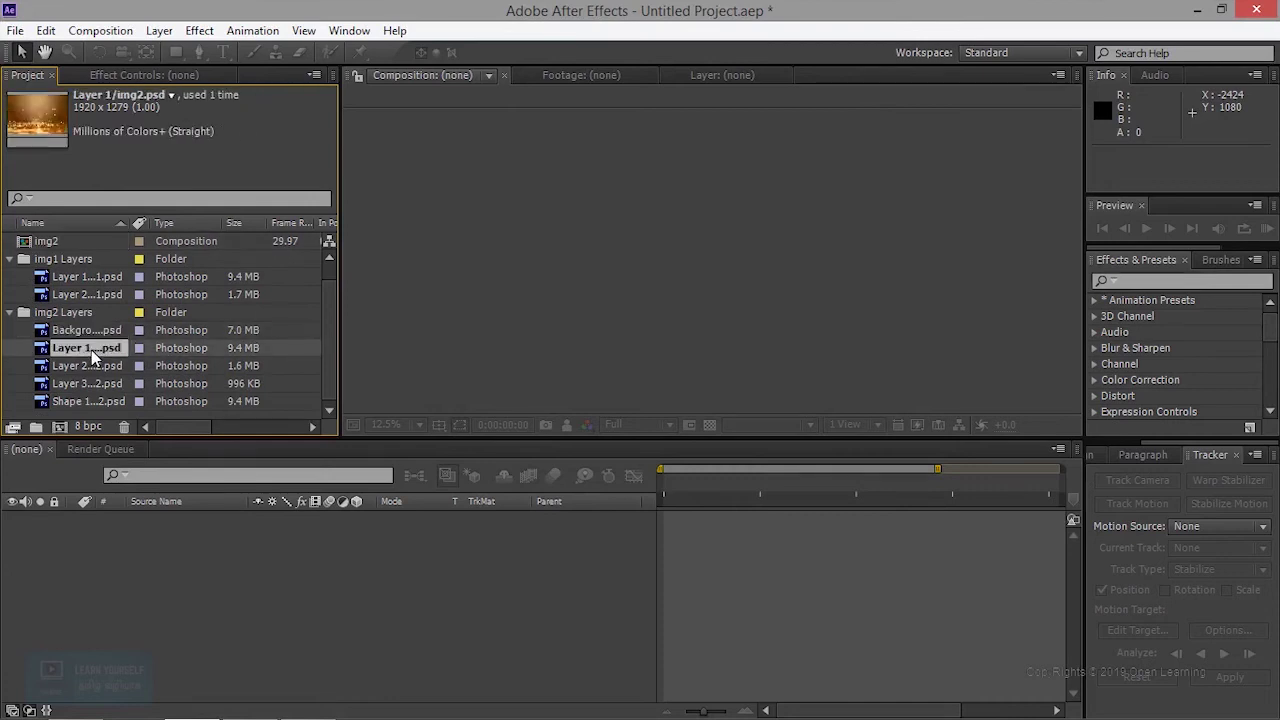
click(90, 363)
click(89, 381)
click(89, 399)
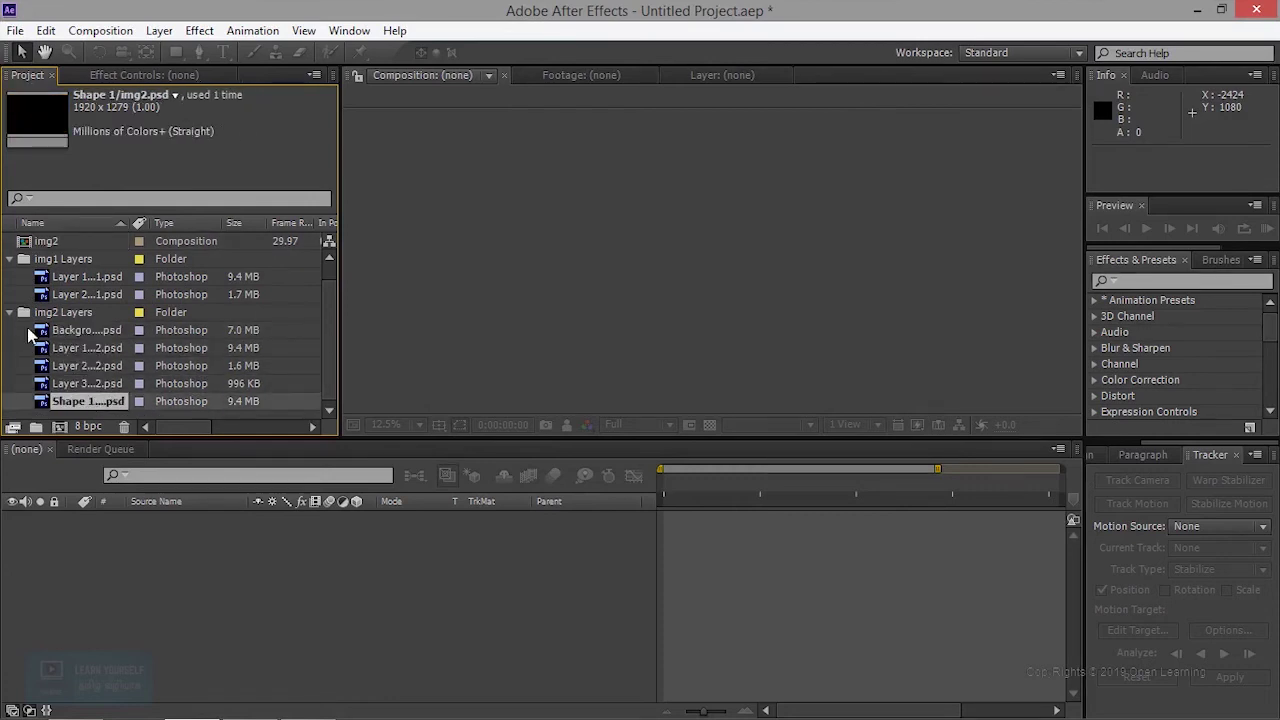
click(12, 314)
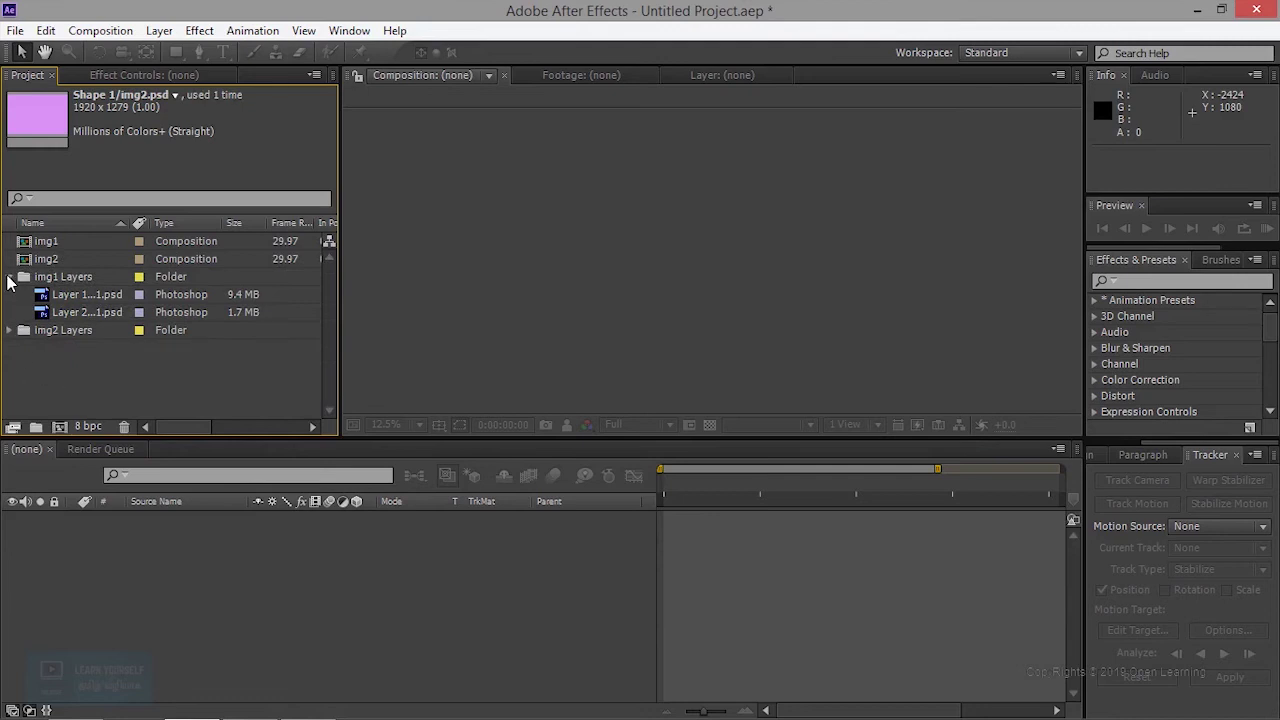
click(11, 277)
Import img3.psd with the import kind Composition and editable layer styles
double_click(75, 362)
click(572, 360)
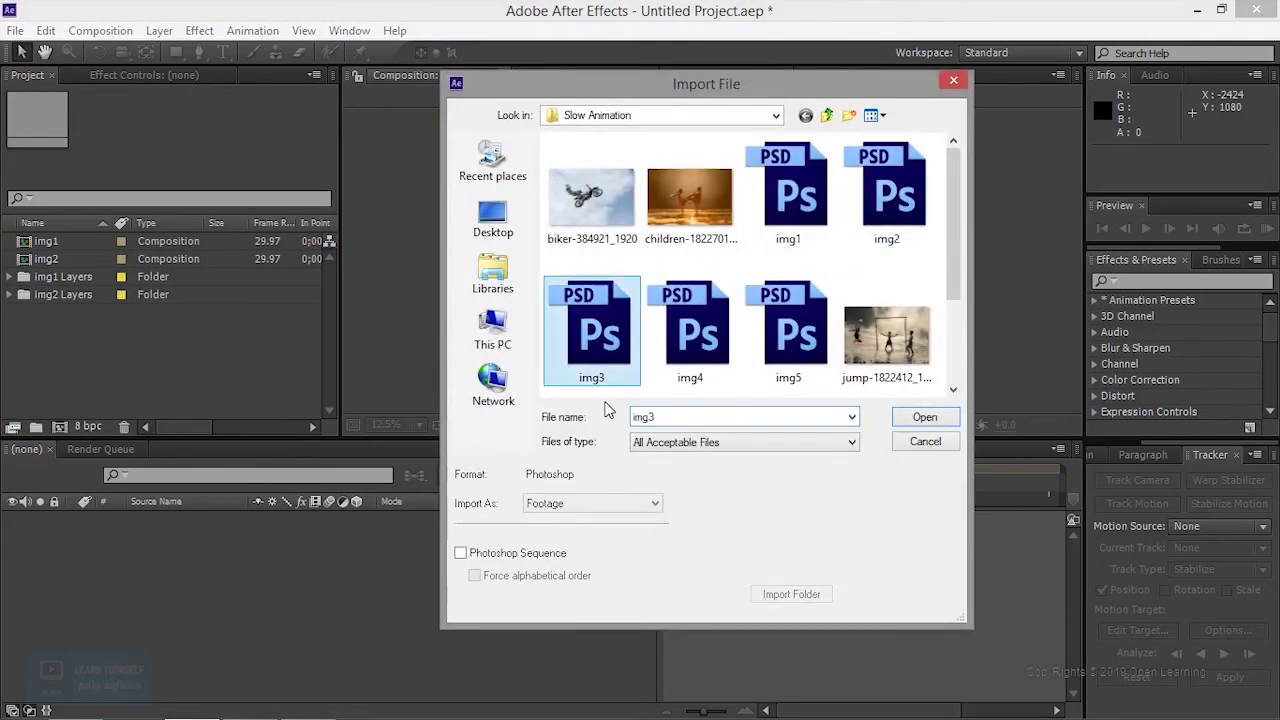
click(924, 418)
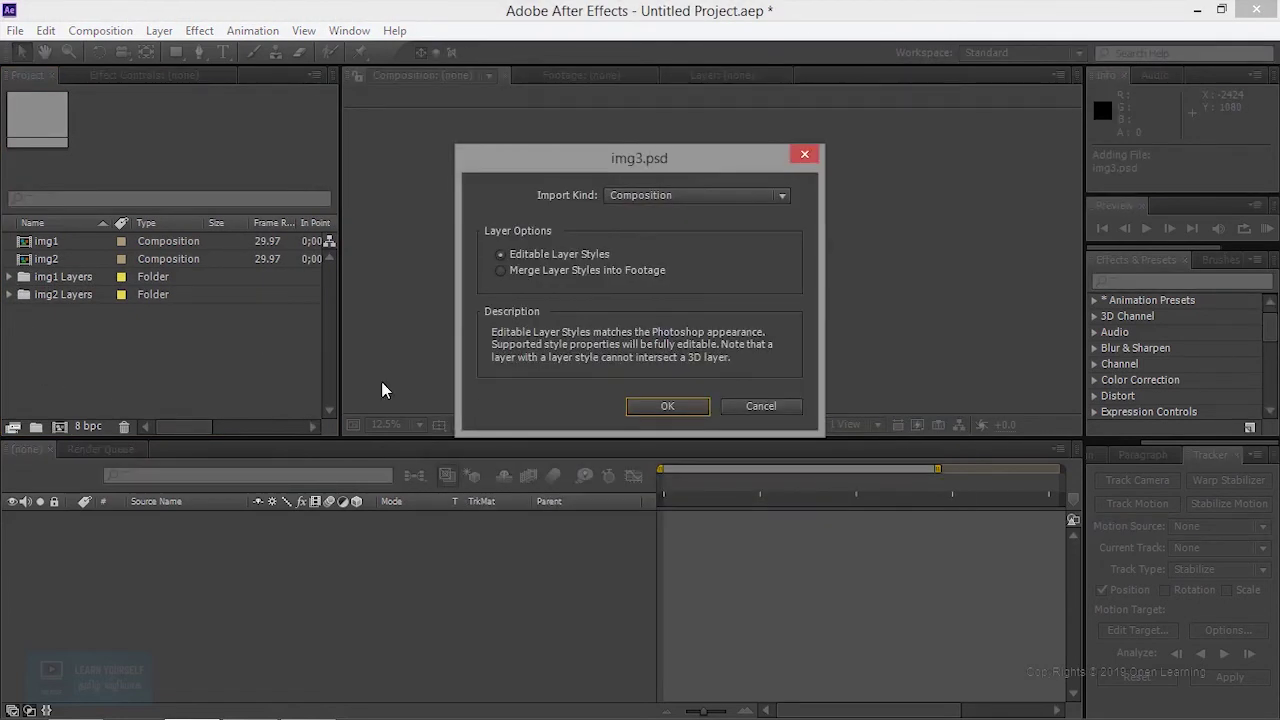
click(645, 408)
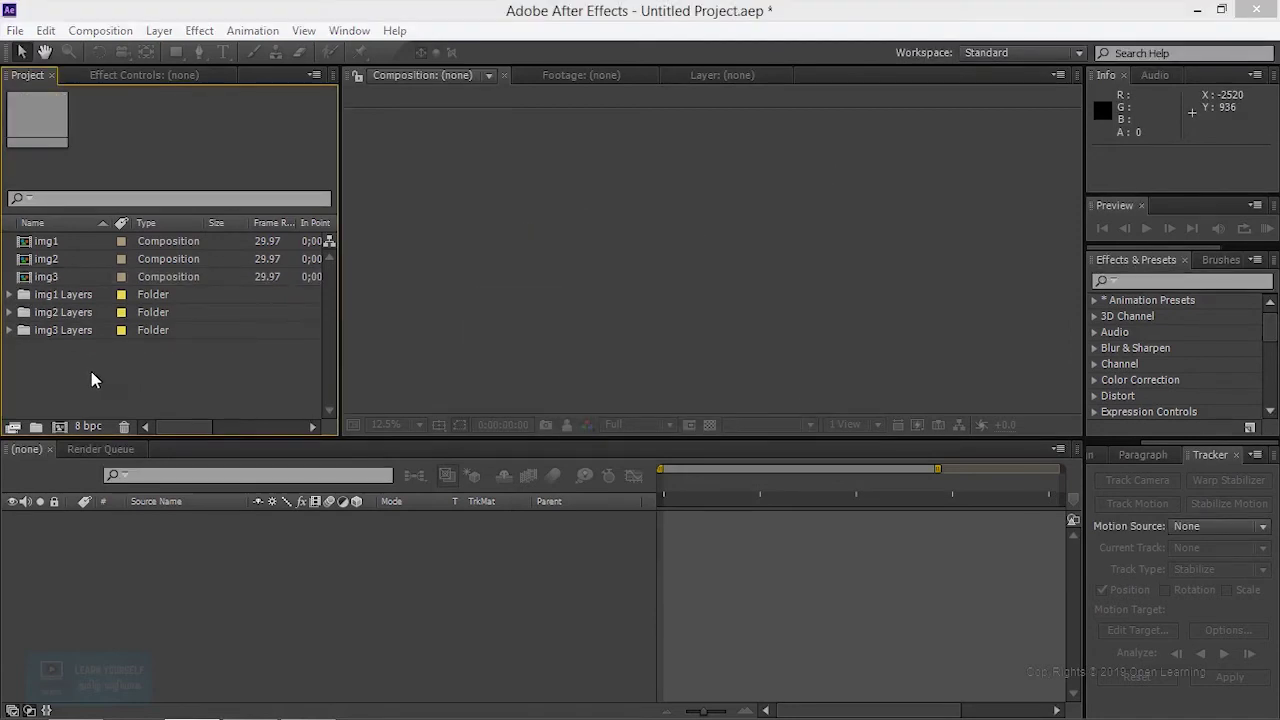
Import img4.psd and img5.psd separately, each with the import kind Composition and editable layer styles
double_click(86, 371)
click(688, 330)
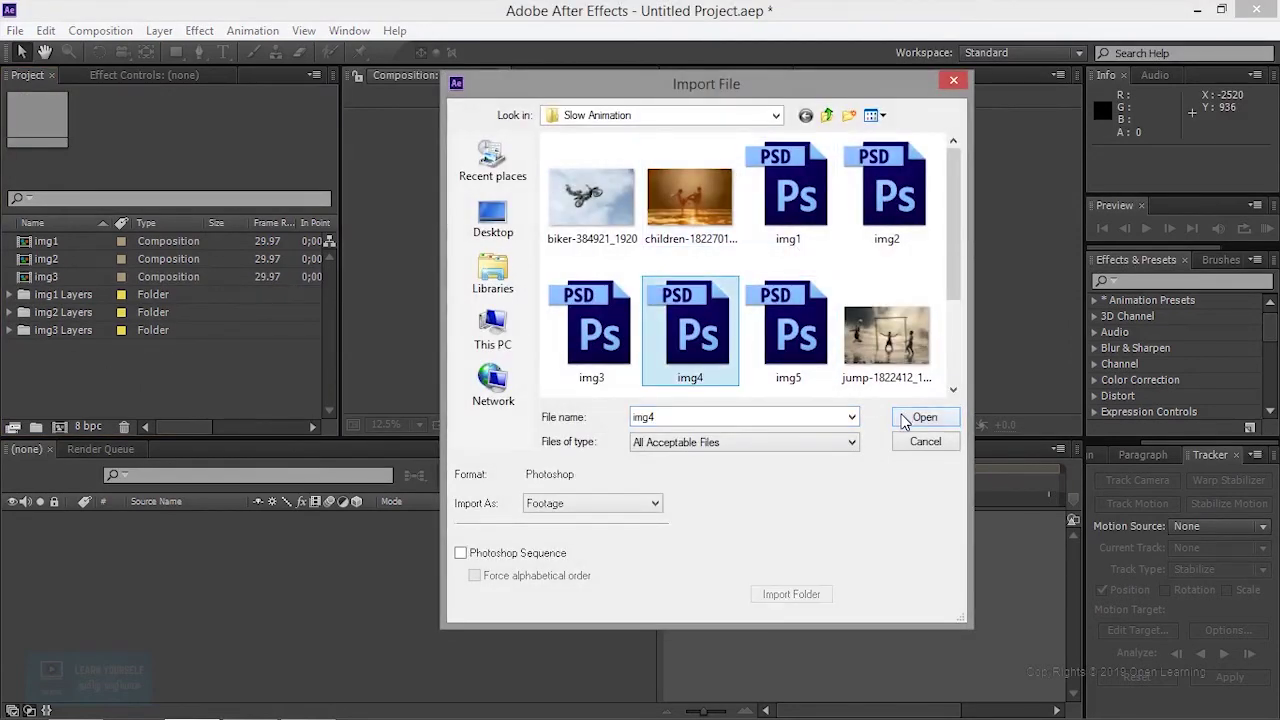
click(916, 419)
click(666, 404)
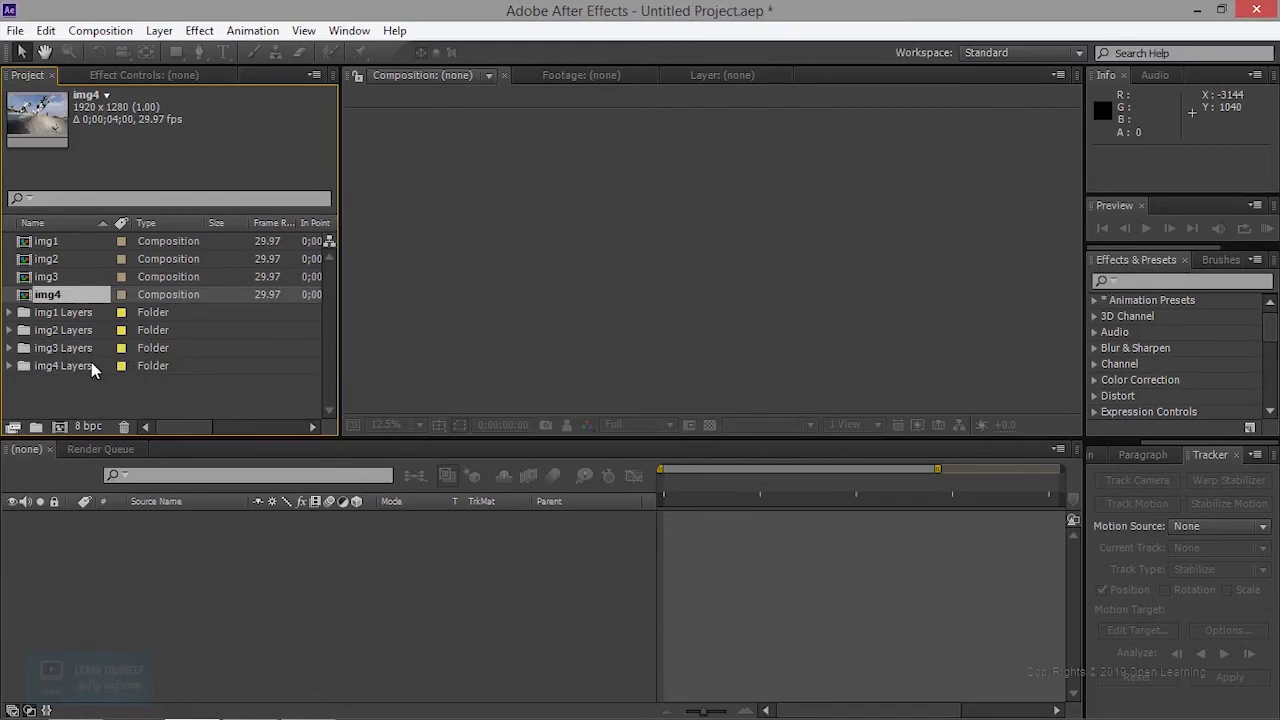
double_click(69, 393)
double_click(774, 344)
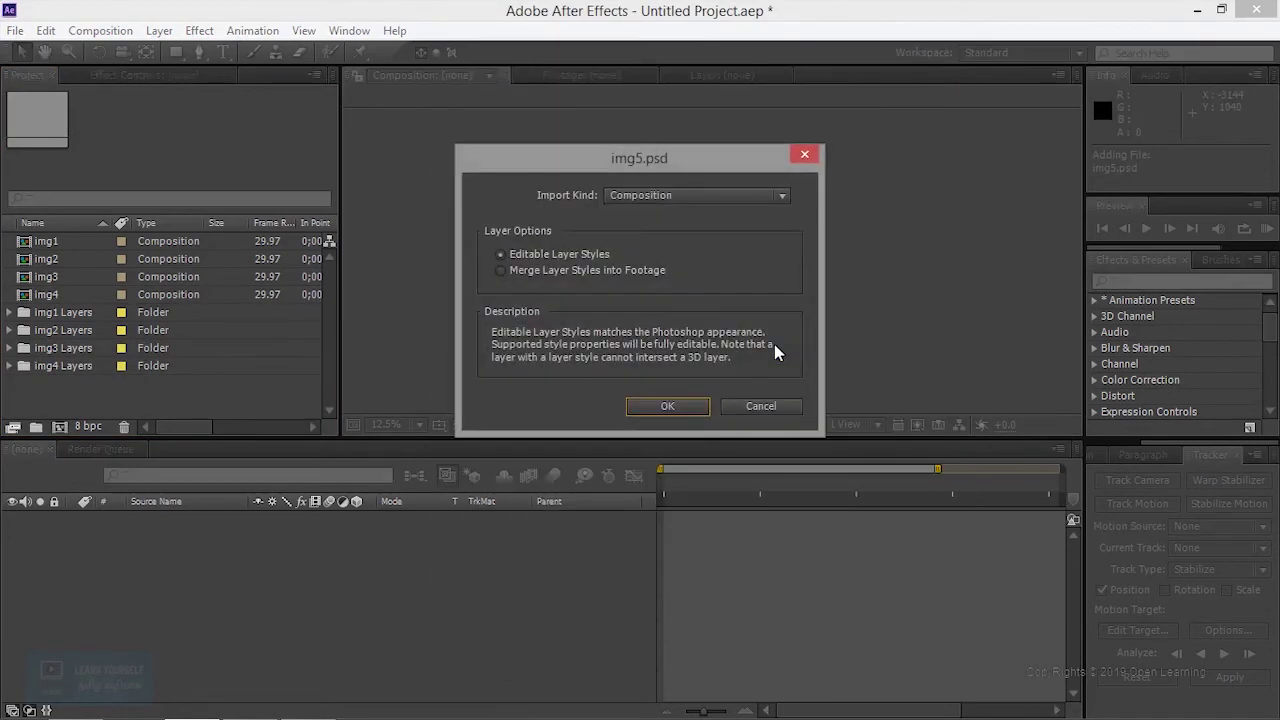
click(686, 406)
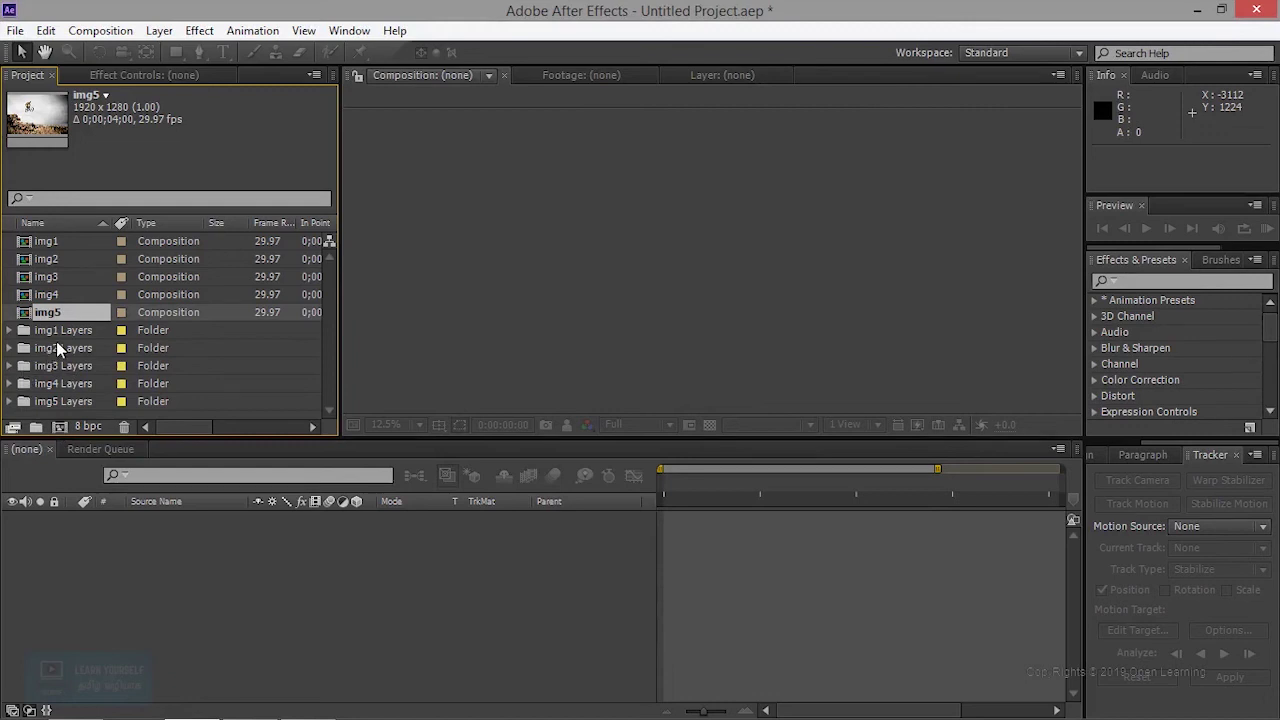
click(59, 333)
click(38, 427)
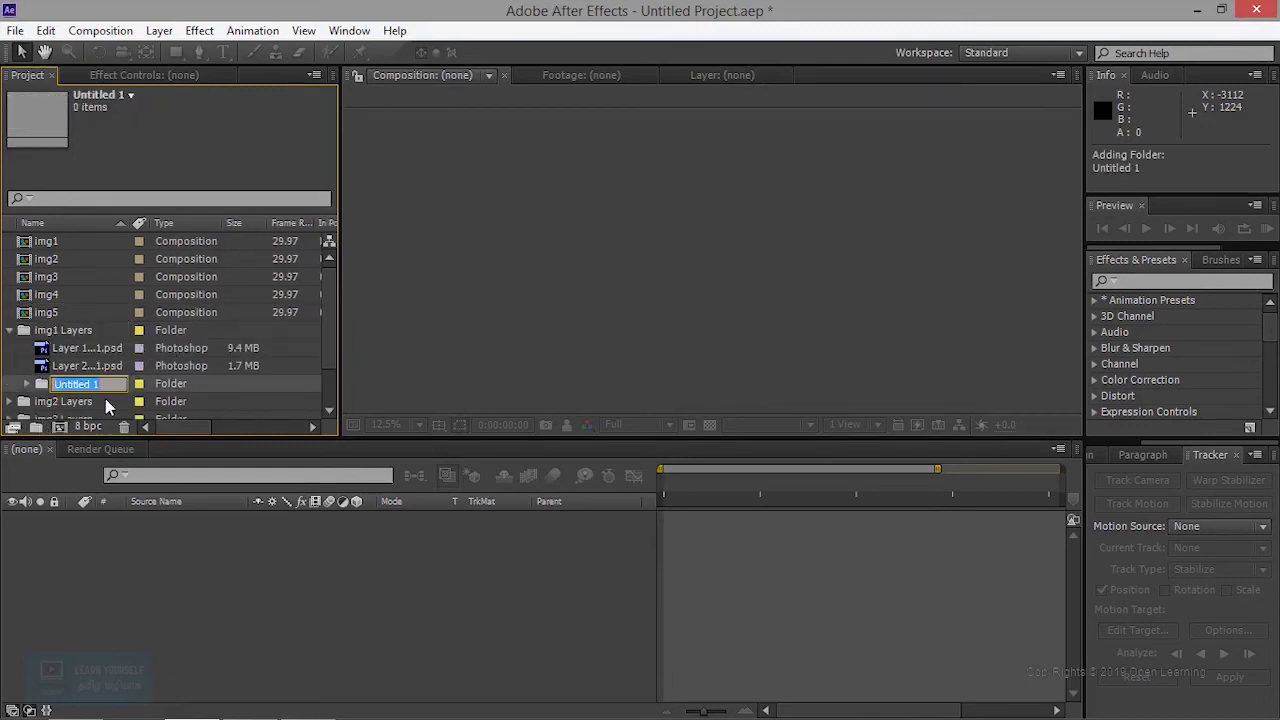
click(92, 366)
click(90, 384)
click(124, 427)
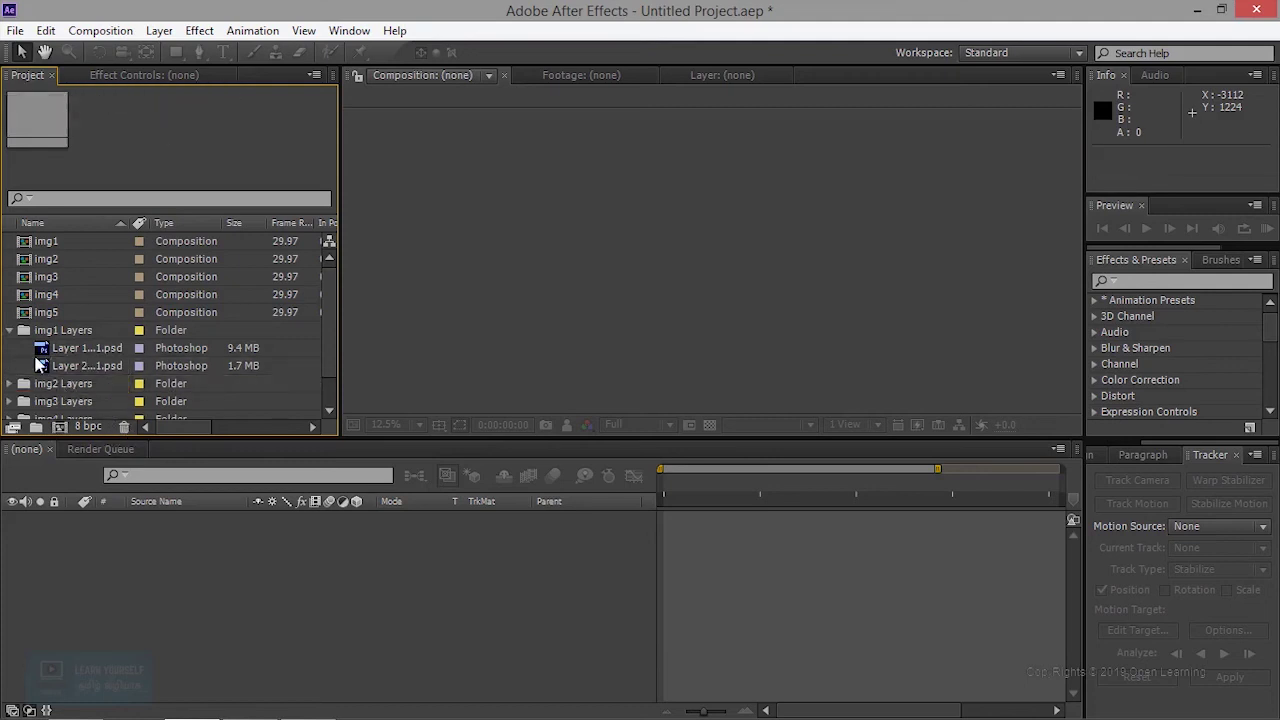
click(10, 330)
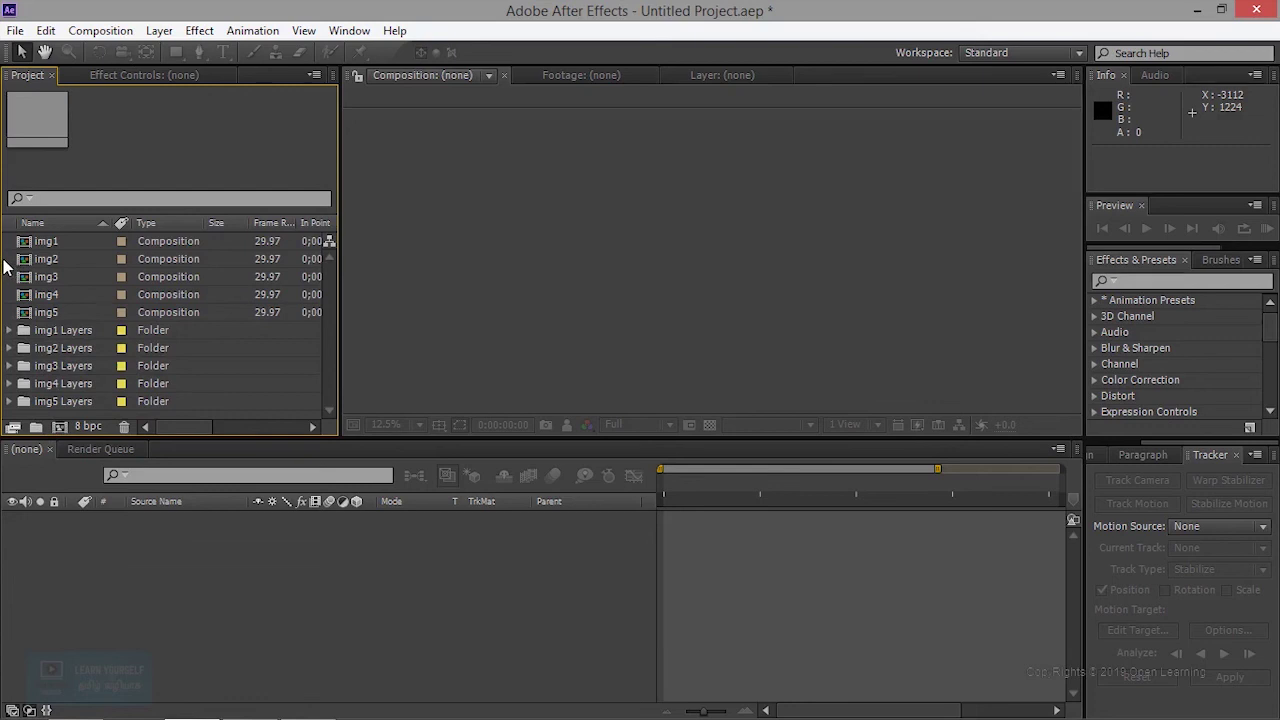
Create a top-level project folder named Sources and move the img1 to img5 Layers folders into it
click(33, 427)
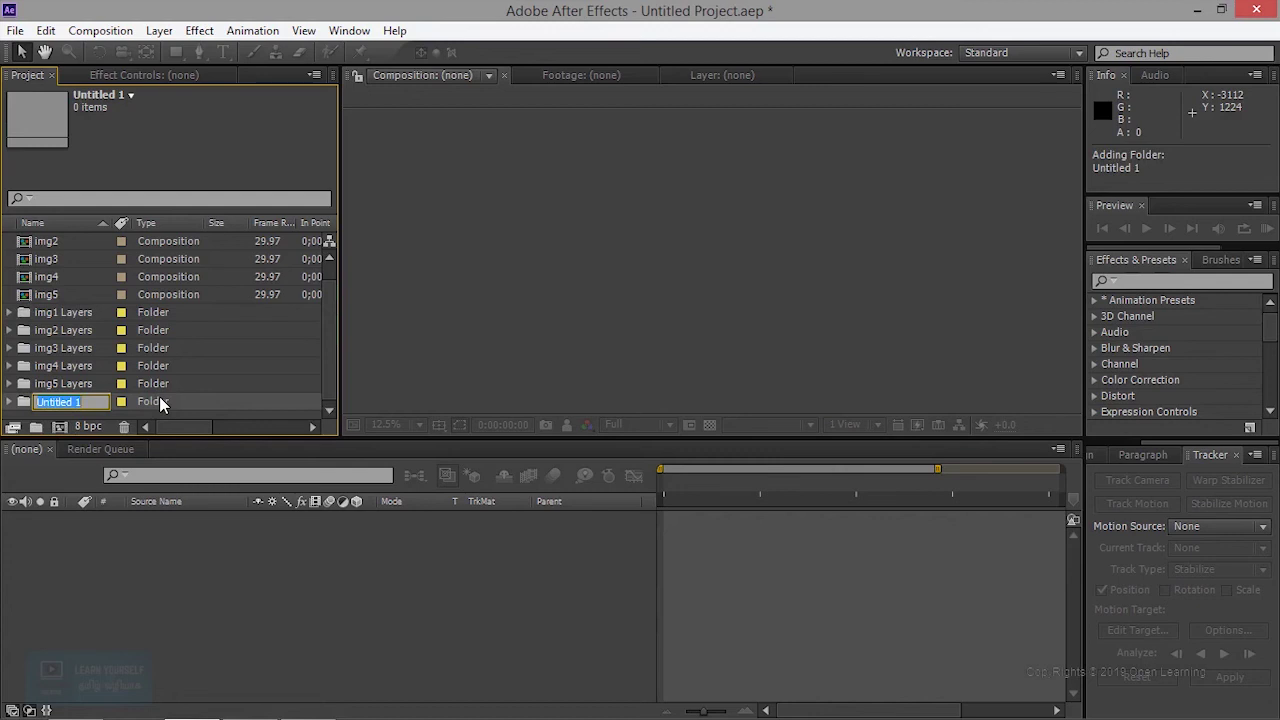
text(Sourc)
key(BackSpace)
text(ces)
key(Return)
click(60, 312)
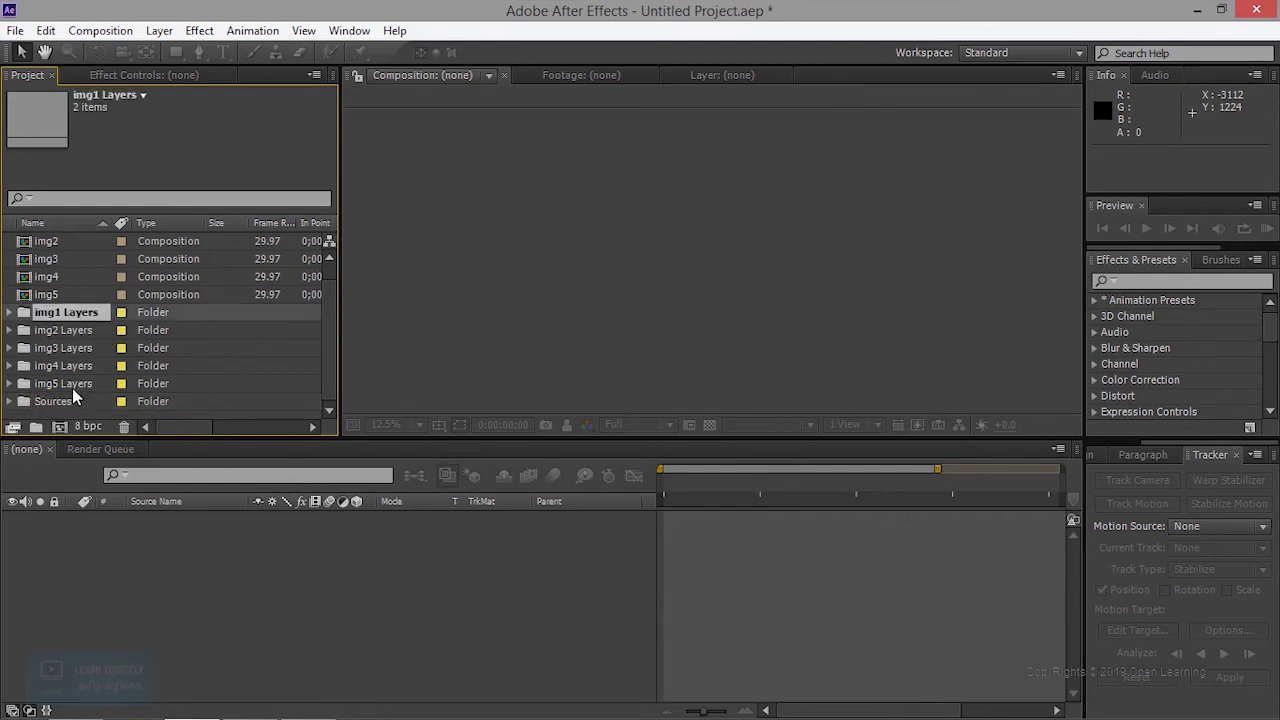
shift+click(72, 384)
drag(85, 317, 70, 402)
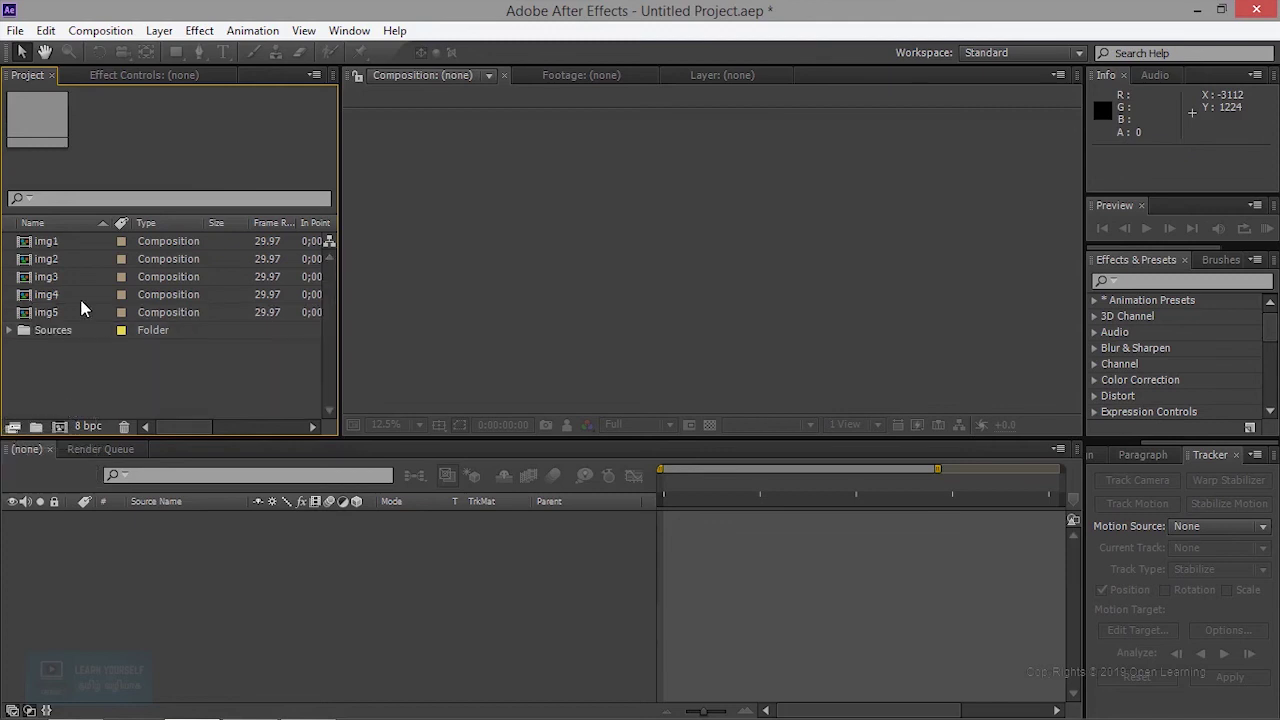
Create a project folder named Comp and move the compositions img1 to img5 into it
click(36, 427)
text(Comp)
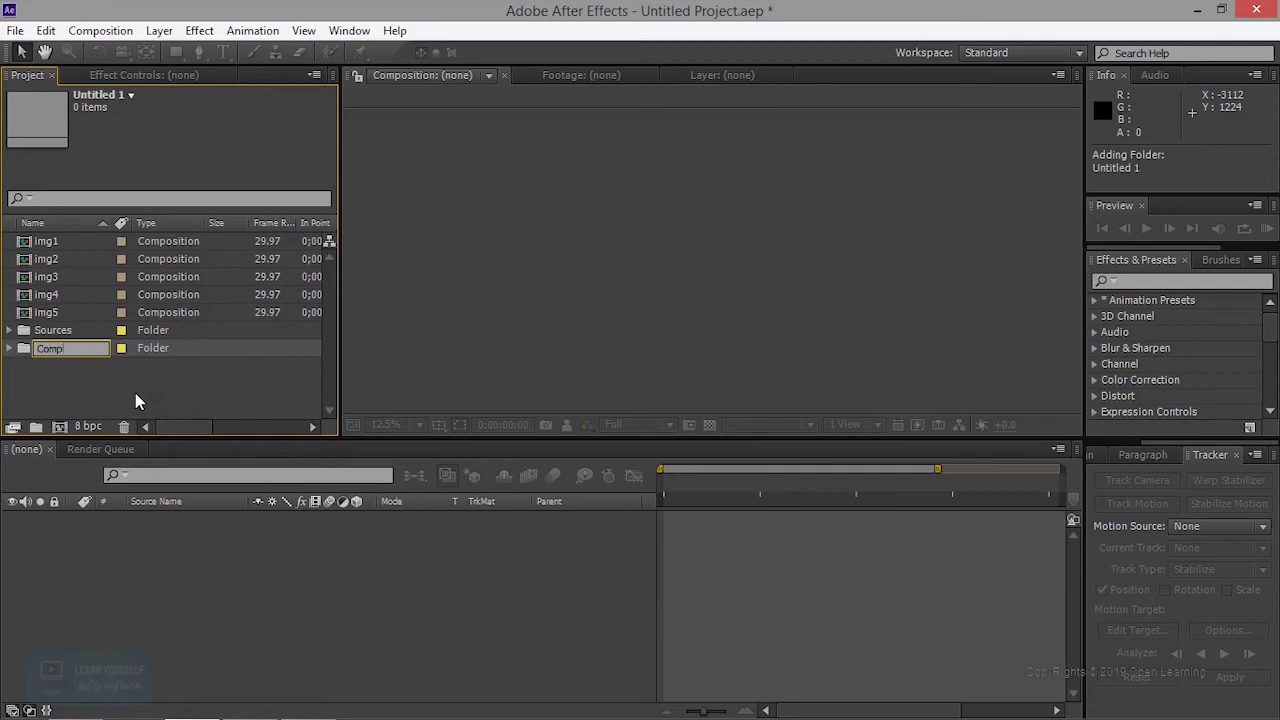
click(27, 377)
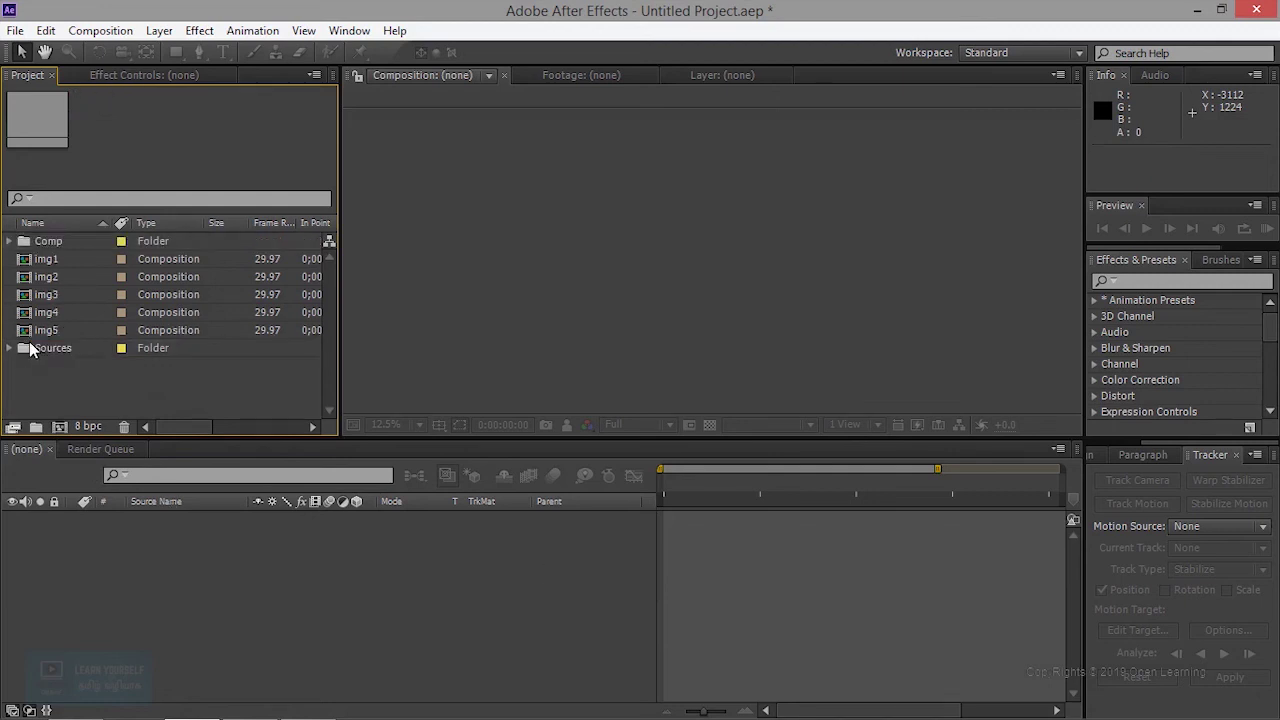
click(47, 259)
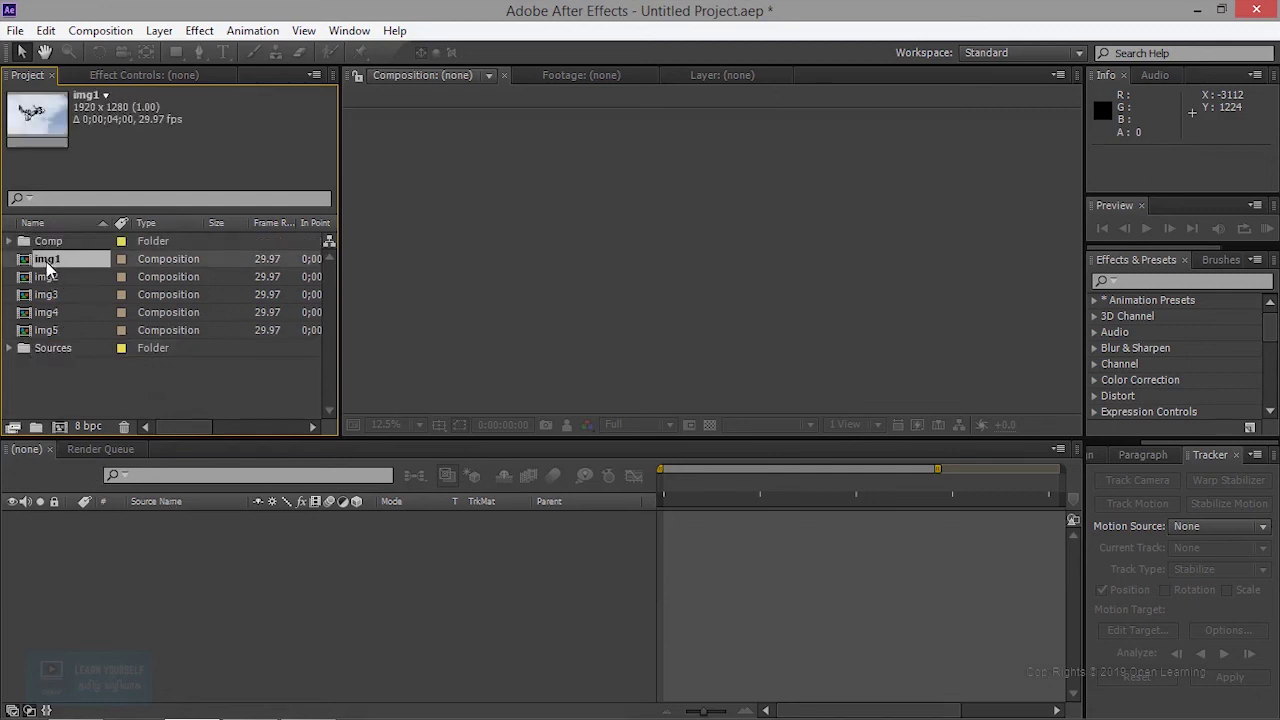
shift+click(40, 338)
drag(40, 338, 48, 242)
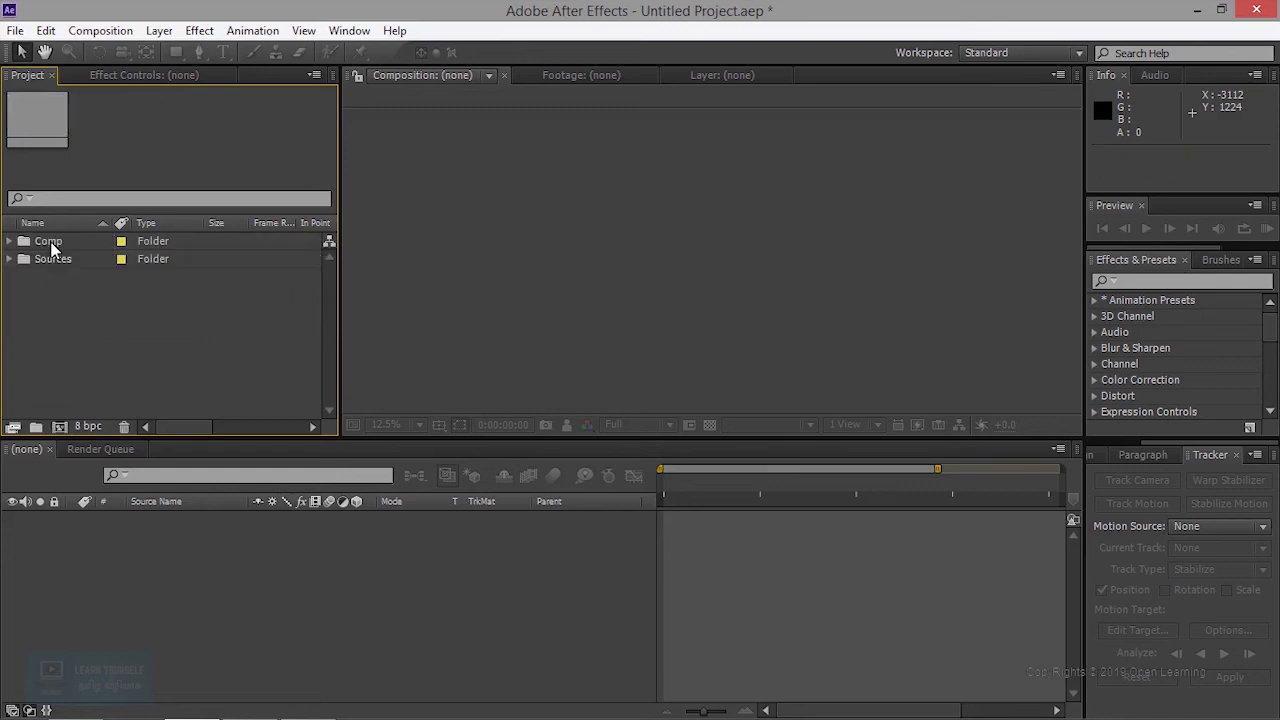